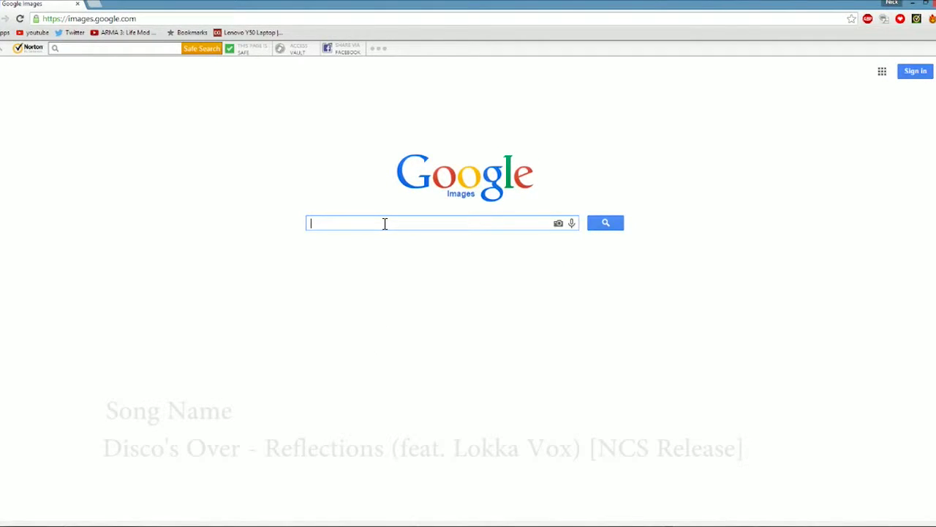
# - Search Google Images for 'grudge background'
pyautogui.write('grudge background')
pyautogui.press('Return')
# - Copy the brown grunge texture from the results and paste it into the Photoshop canvas
pyautogui.scroll(-1, 324, 286)
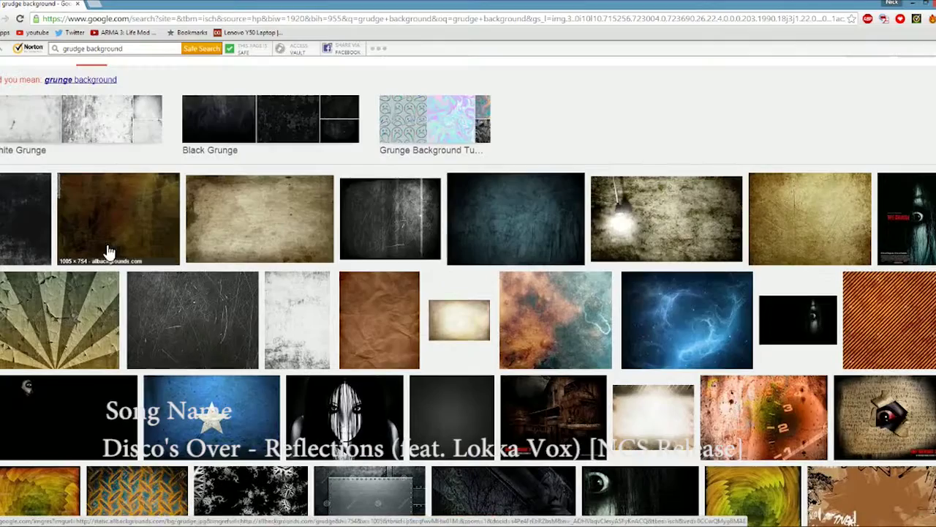
pyautogui.click(171, 230)
pyautogui.click(691, 288)
pyautogui.rightClick(261, 229)
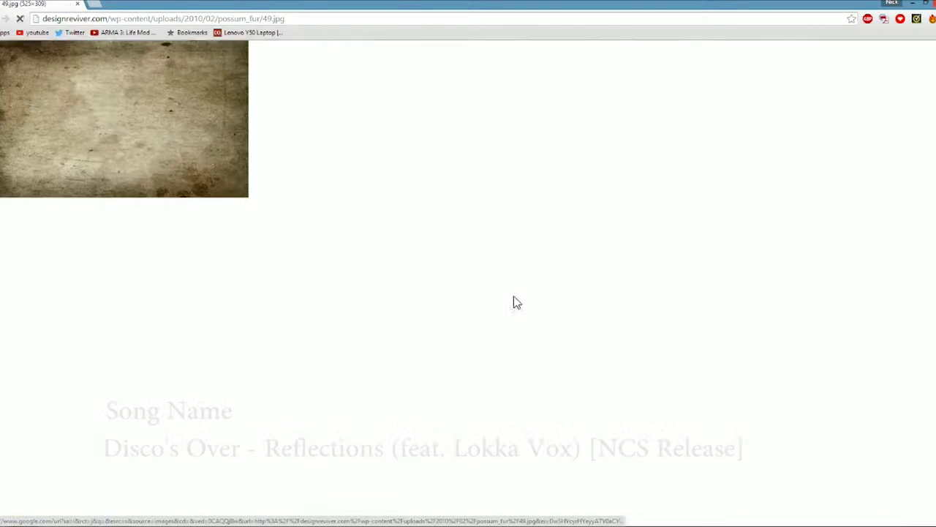
pyautogui.rightClick(110, 124)
pyautogui.click(157, 156)
pyautogui.click(83, 476)
pyautogui.hotkey('ctrl', 'v')
# - Stretch the pasted texture vertically to fill the canvas top to bottom
pyautogui.hotkey('ctrl', 't')
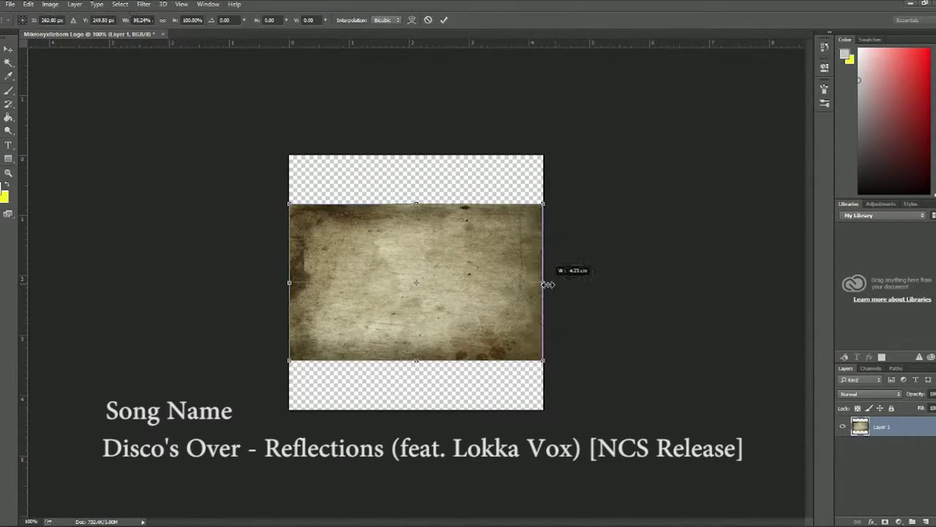
pyautogui.moveTo(416, 204); pyautogui.dragTo(416, 155)
pyautogui.moveTo(417, 360); pyautogui.dragTo(418, 410)
pyautogui.click(444, 19)
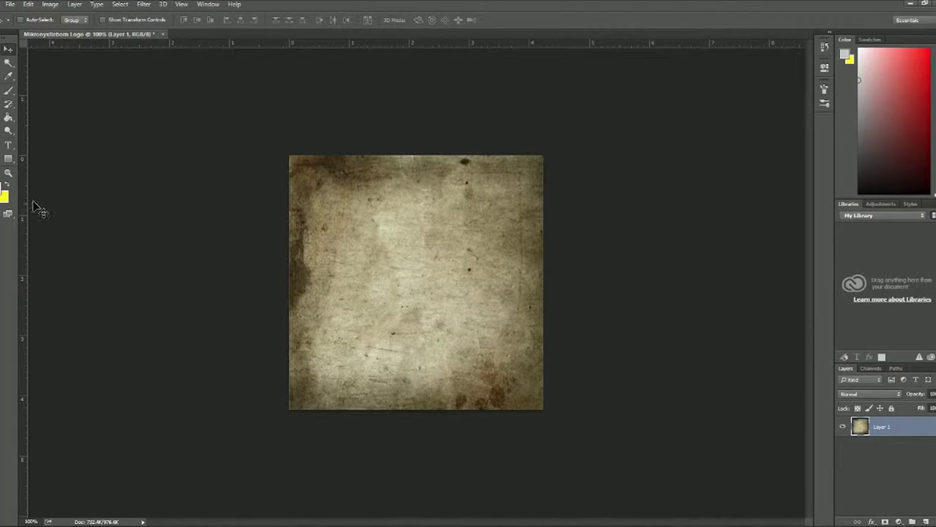
# - Add a new layer filled with black using the Paint Bucket
pyautogui.click(8, 119)
pyautogui.click(6, 191)
pyautogui.click(481, 403)
pyautogui.click(722, 271)
pyautogui.hotkey('ctrl', 'shift', 'alt', 'n')
pyautogui.click(496, 353)
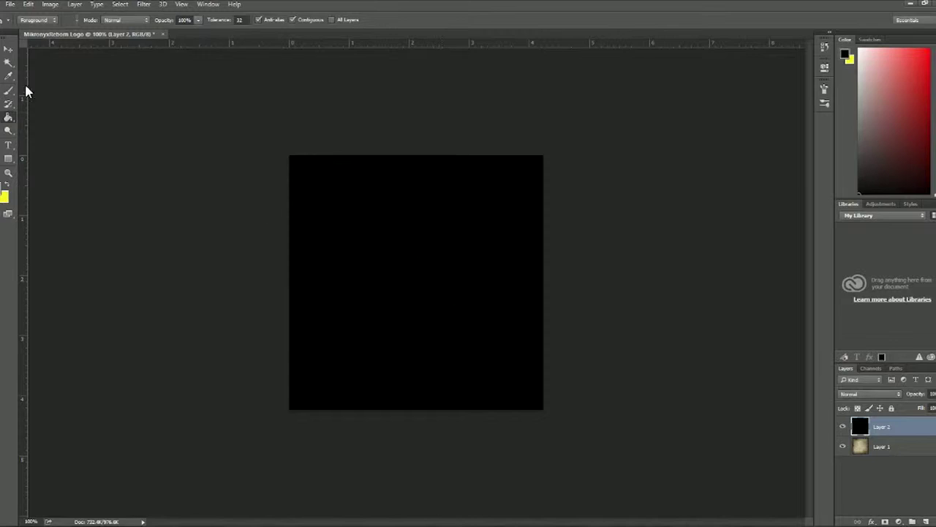
# - Change the black layer's blend mode so it darkens the texture's edges into a vignette
pyautogui.press('v')
pyautogui.scroll(-5, 869, 396)
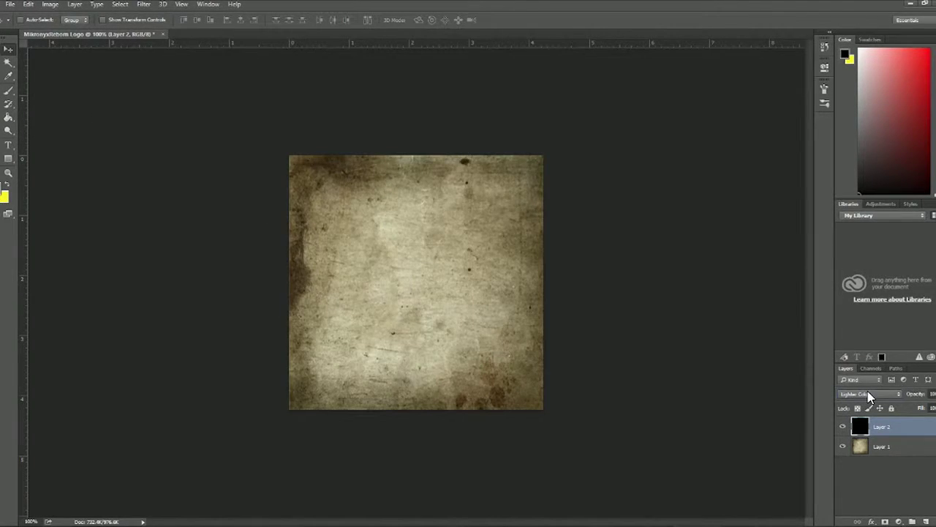
pyautogui.scroll(-1, 869, 396)
pyautogui.click(878, 479)
pyautogui.click(9, 104)
pyautogui.click(44, 121)
pyautogui.click(9, 91)
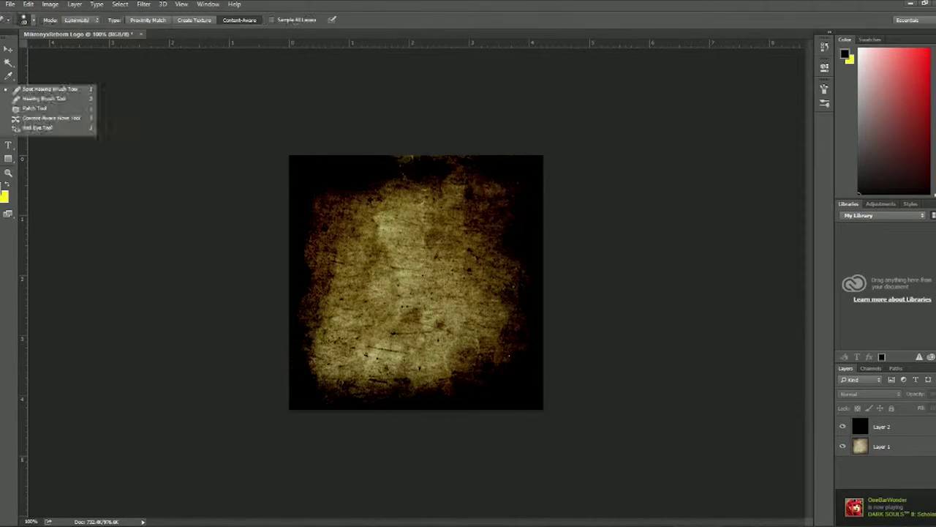
pyautogui.click(9, 63)
# - Try a select-all and several toolbar tools before settling on the Ellipse tool
pyautogui.hotkey('ctrl', 'a')
pyautogui.hotkey('ctrl', 'd')
pyautogui.click(58, 61)
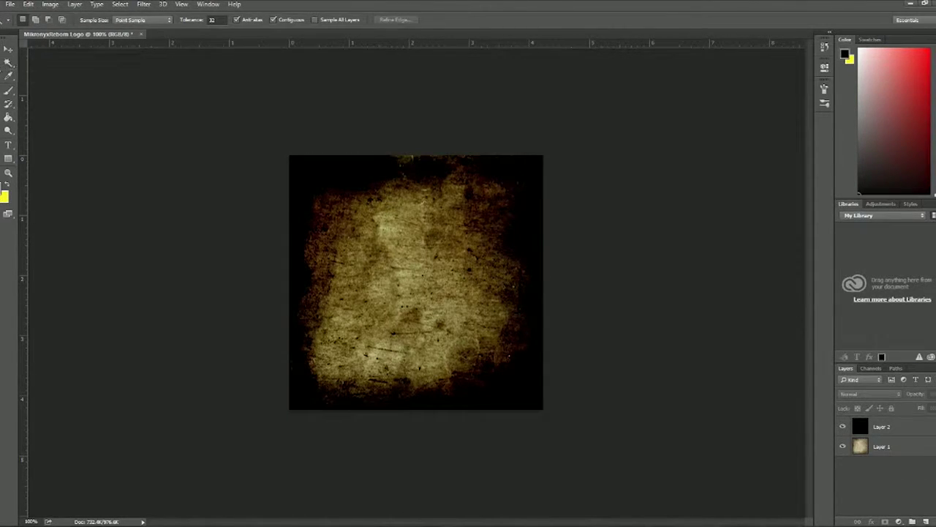
pyautogui.click(8, 48)
pyautogui.click(51, 47)
pyautogui.click(9, 129)
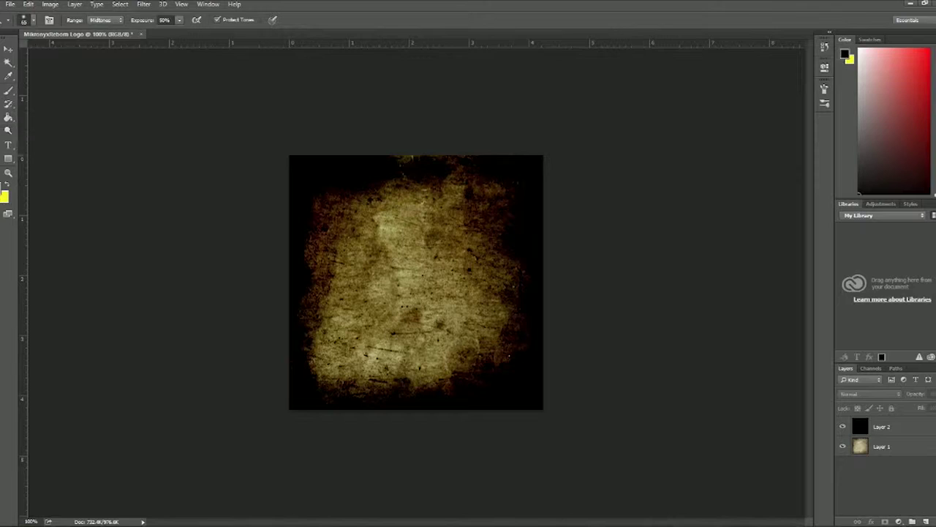
pyautogui.click(8, 132)
pyautogui.click(9, 158)
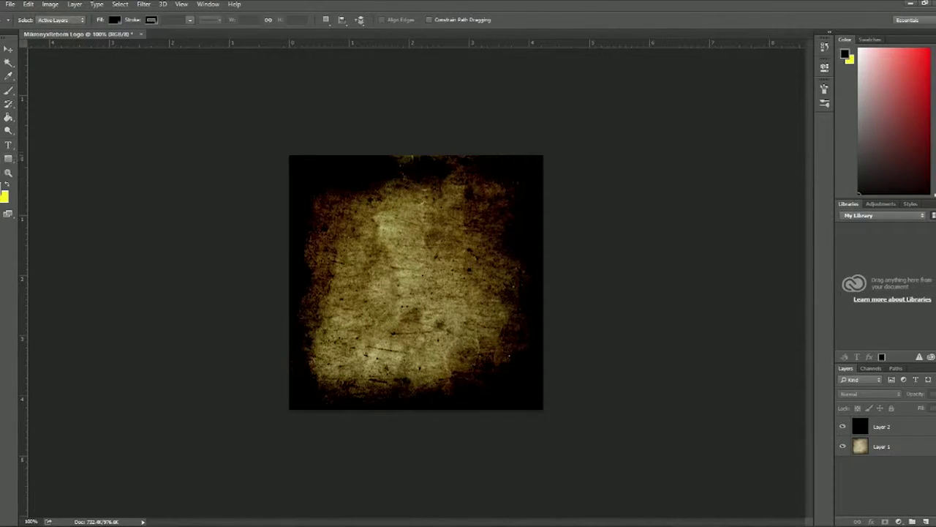
pyautogui.click(59, 171)
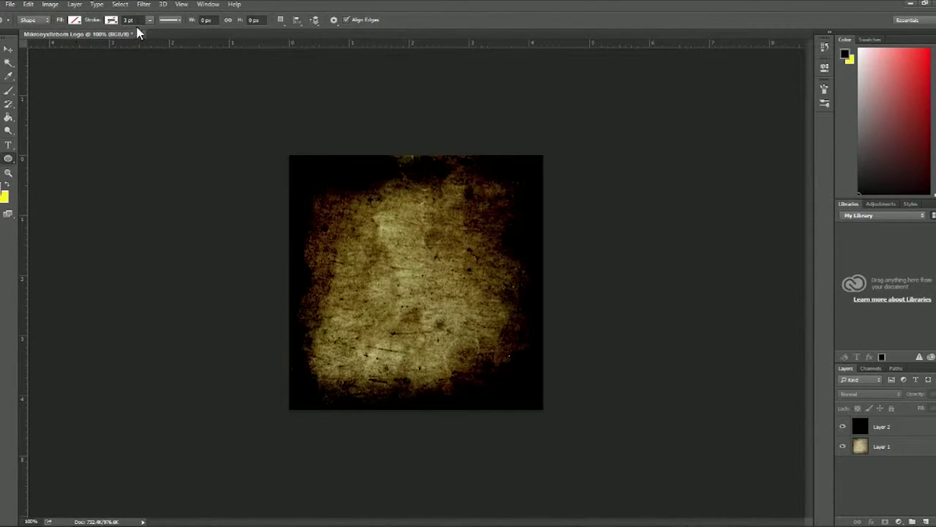
# - Draw an unfilled, white-stroked circle across the canvas and scale it down slightly
pyautogui.click(76, 20)
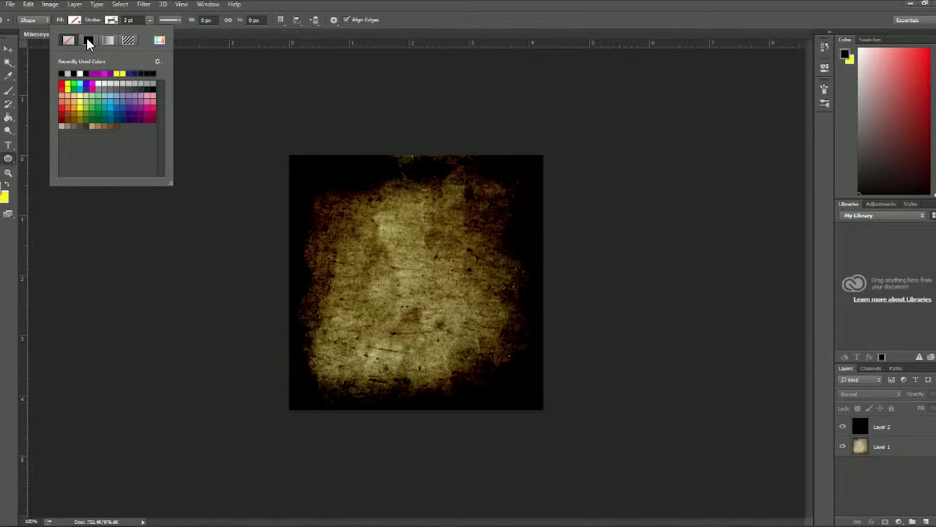
pyautogui.moveTo(290, 155); pyautogui.dragTo(556, 395)
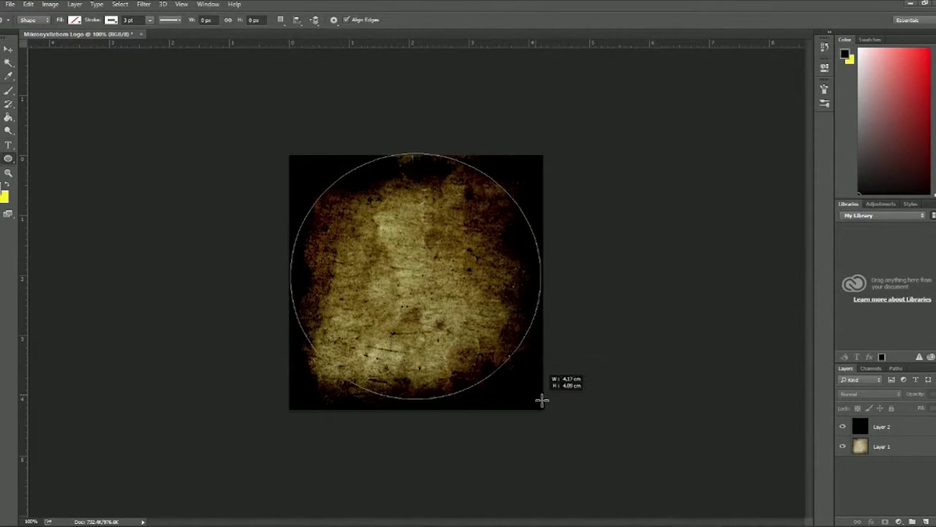
pyautogui.click(795, 61)
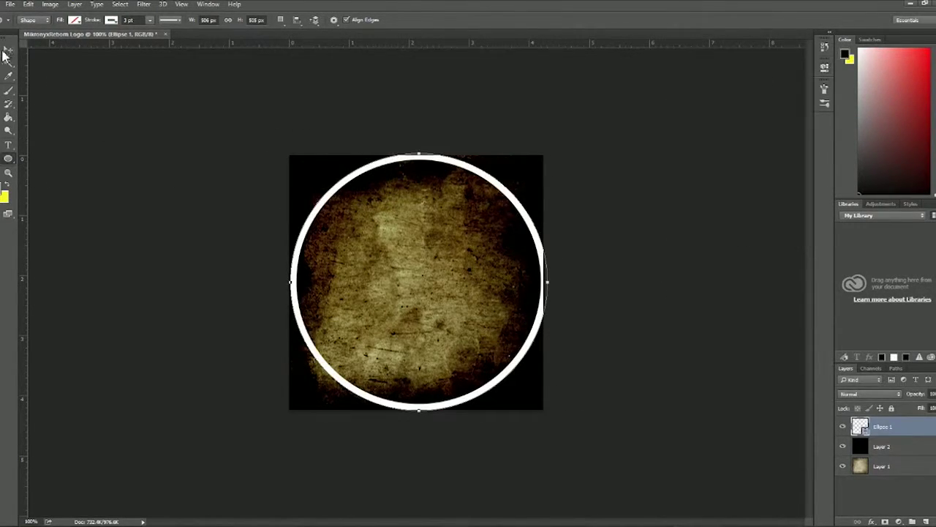
pyautogui.hotkey('ctrl', 't')
pyautogui.moveTo(548, 154); pyautogui.dragTo(539, 161)
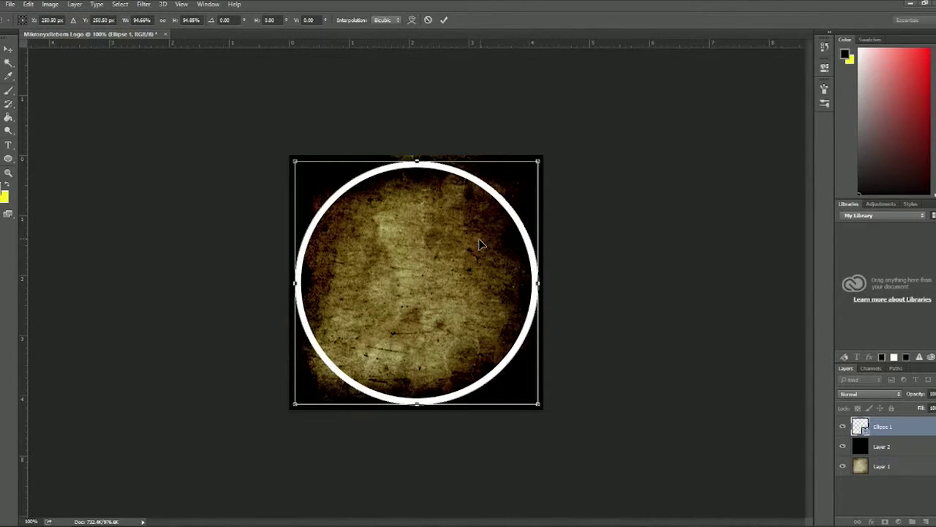
pyautogui.press('Return')
pyautogui.doubleClick(860, 427)
pyautogui.press('Escape')
pyautogui.rightClick(878, 427)
# - Give Ellipse 1 a metallic gradient overlay with a slightly rotated angle
pyautogui.click(842, 184)
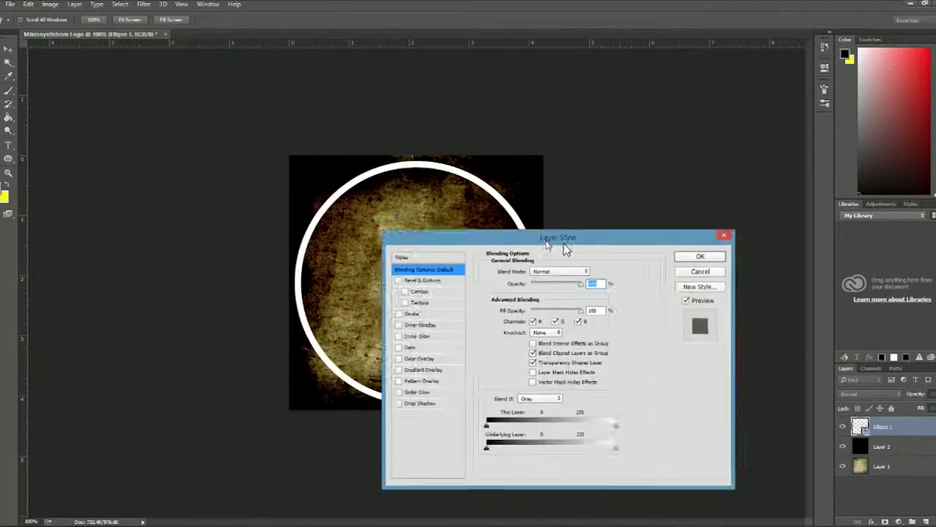
pyautogui.moveTo(564, 245); pyautogui.dragTo(734, 144)
pyautogui.click(570, 269)
pyautogui.click(748, 181)
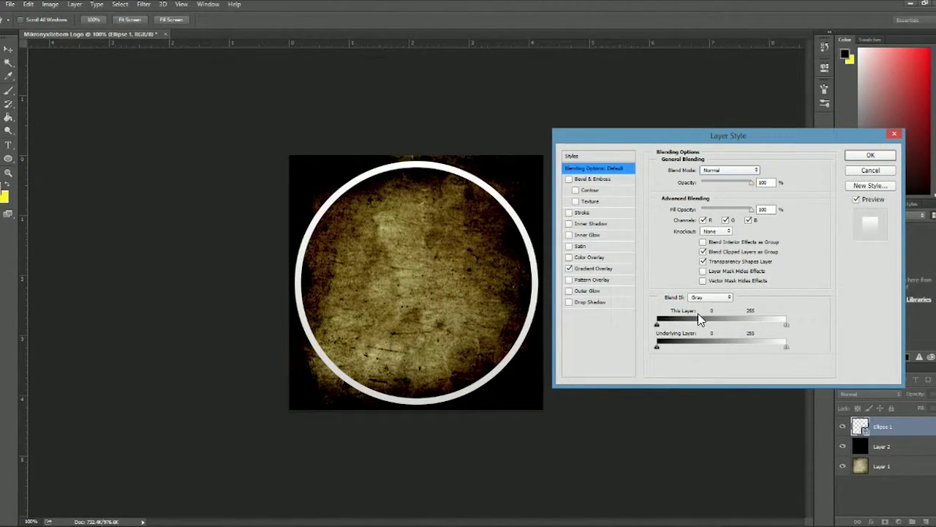
pyautogui.scroll(-1, 733, 168)
pyautogui.scroll(1, 733, 169)
pyautogui.click(602, 269)
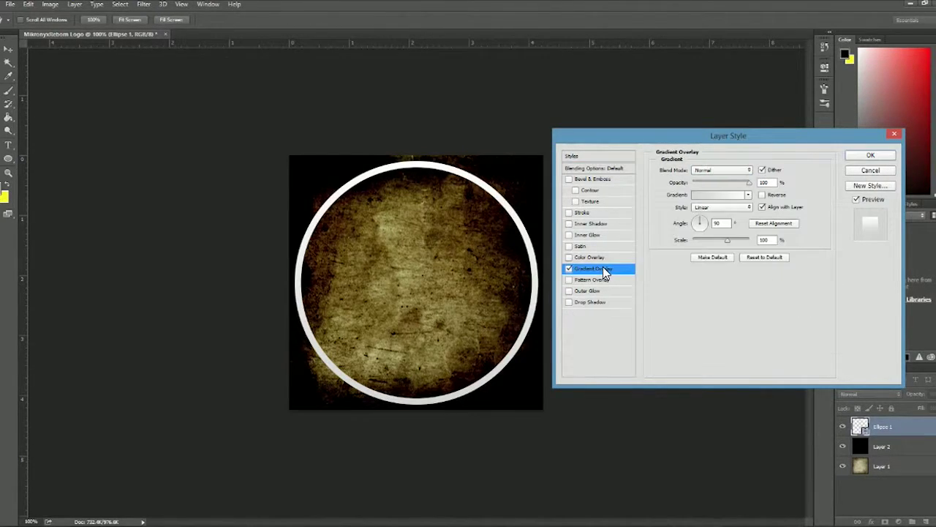
pyautogui.click(747, 195)
pyautogui.press('Escape')
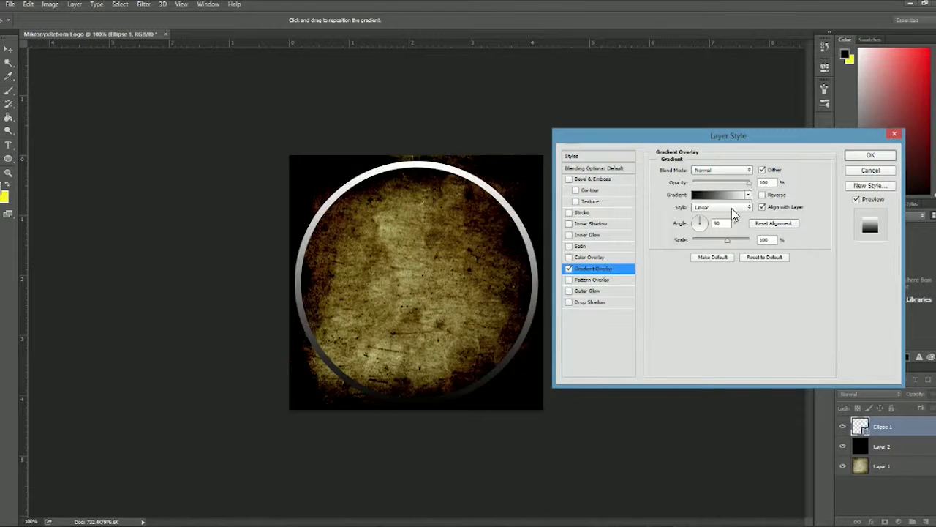
pyautogui.moveTo(707, 237); pyautogui.dragTo(703, 229)
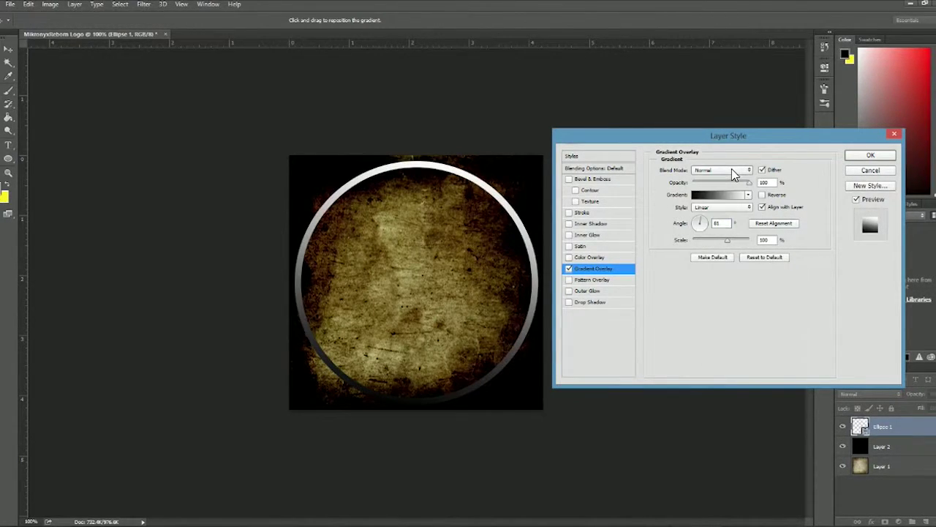
# - Add a dark teal outer glow at 41% opacity and enable Stroke
pyautogui.scroll(-8, 732, 169)
pyautogui.scroll(-3, 731, 169)
pyautogui.scroll(-3, 731, 169)
pyautogui.scroll(12, 732, 168)
pyautogui.scroll(2, 732, 168)
pyautogui.click(586, 291)
pyautogui.click(710, 182)
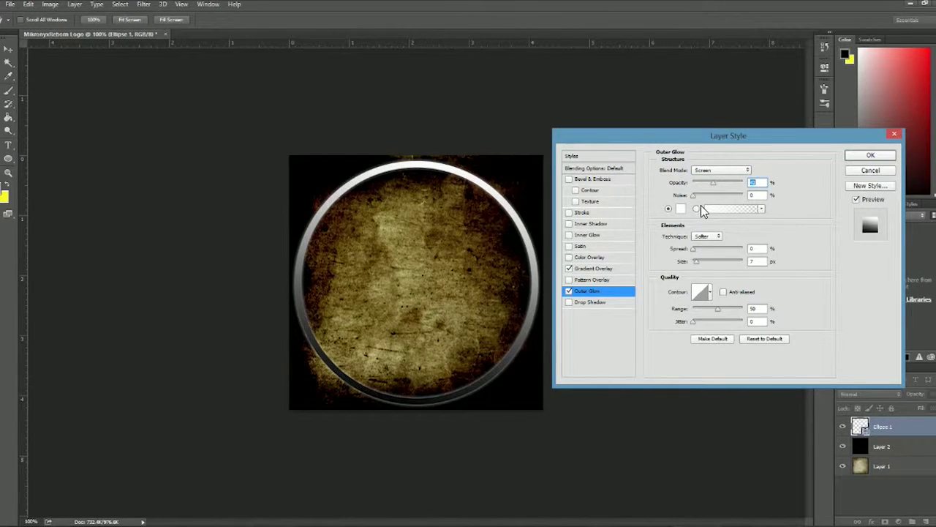
pyautogui.scroll(6, 701, 197)
pyautogui.click(702, 236)
pyautogui.click(680, 208)
pyautogui.moveTo(497, 395)
pyautogui.mouseDown()
pyautogui.moveTo(504, 380)
pyautogui.moveTo(588, 409)
pyautogui.mouseUp()
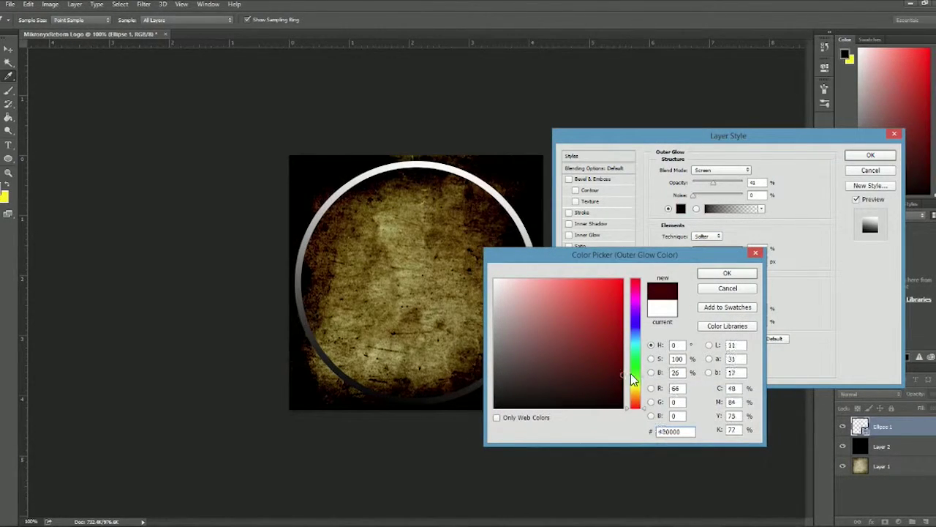
pyautogui.click(635, 346)
pyautogui.moveTo(622, 363)
pyautogui.mouseDown()
pyautogui.moveTo(623, 299)
pyautogui.moveTo(621, 334)
pyautogui.mouseUp()
pyautogui.press('Return')
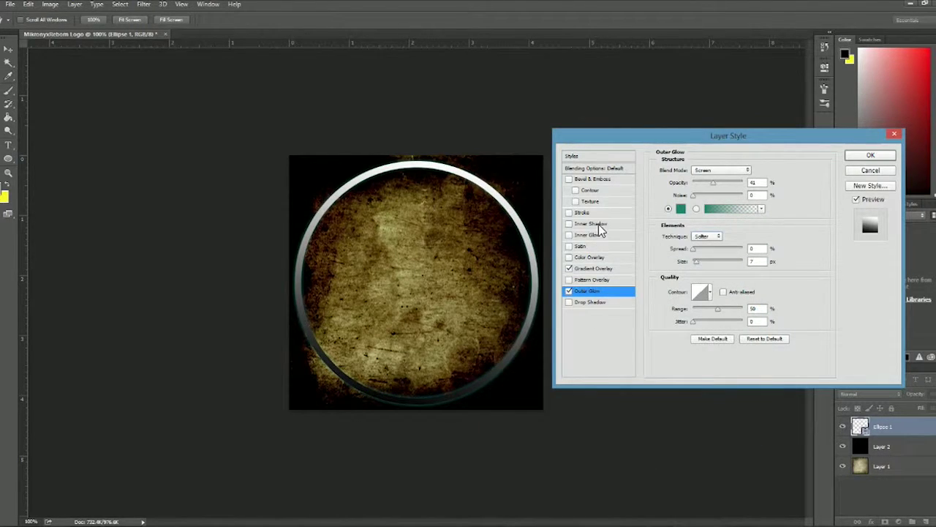
pyautogui.click(581, 212)
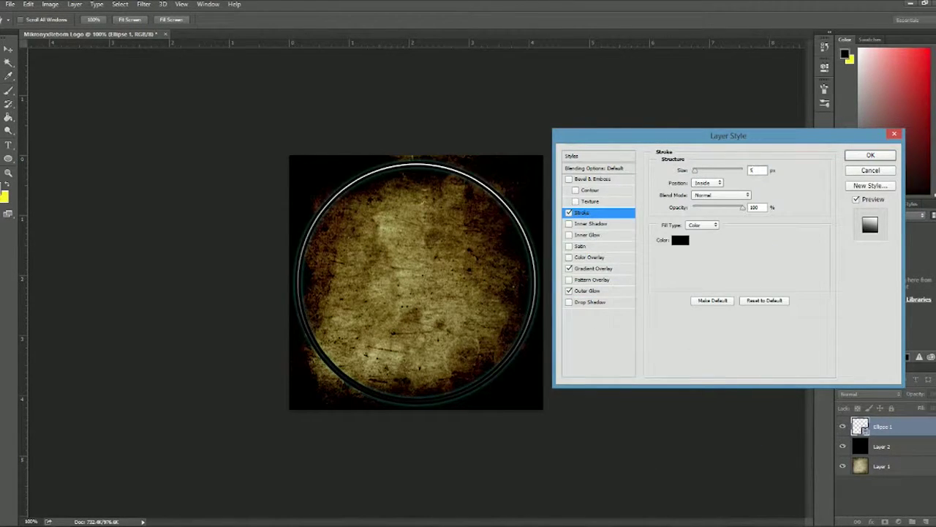
# - Set the ring's stroke to 1 px in dark red
pyautogui.write('1')
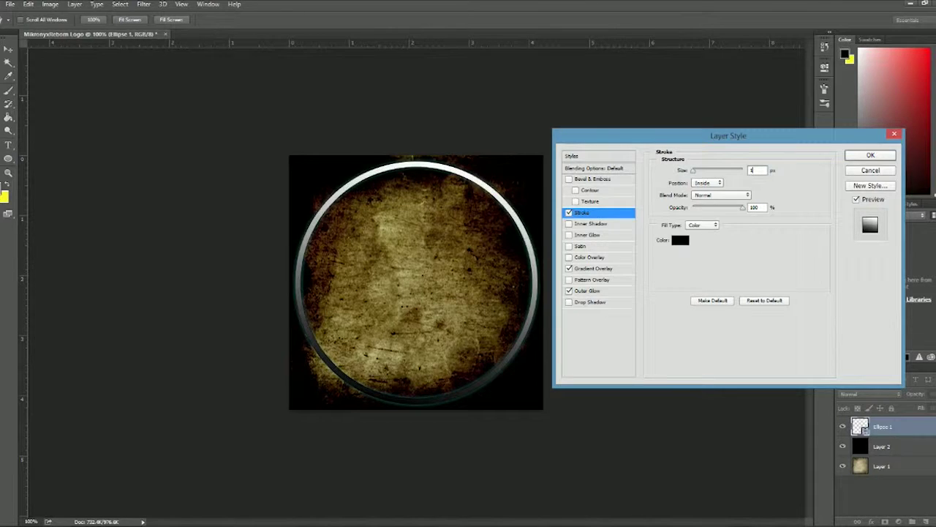
pyautogui.press('BackSpace')
pyautogui.write('5')
pyautogui.press('BackSpace')
pyautogui.write('7')
pyautogui.press('BackSpace')
pyautogui.write('1')
pyautogui.click(680, 240)
pyautogui.click(728, 268)
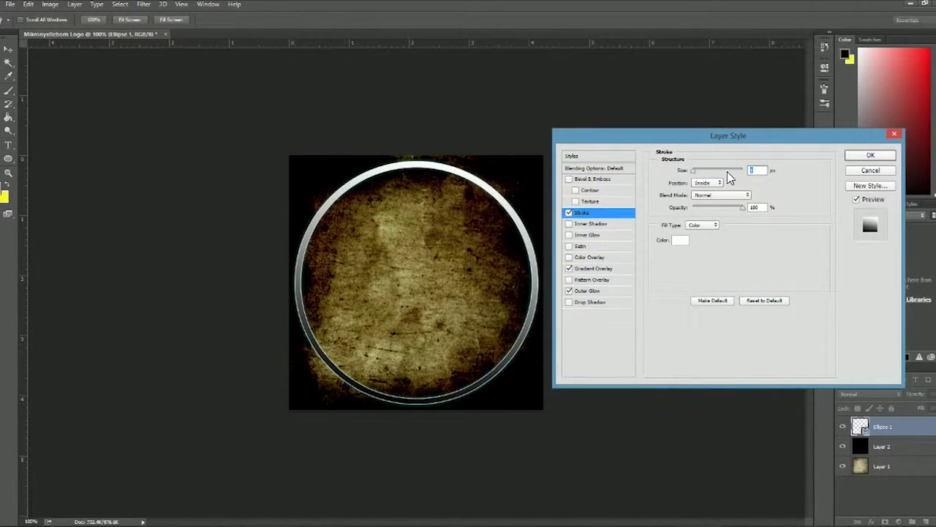
pyautogui.write('7')
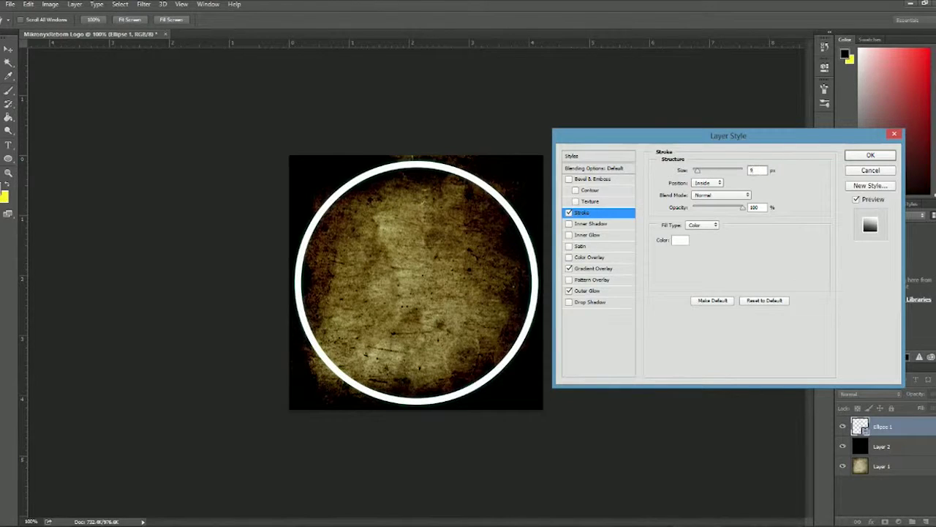
pyautogui.press('Down')
pyautogui.press('Down')
pyautogui.press('Down')
pyautogui.press('Down')
pyautogui.press('Down')
pyautogui.press('Down')
pyautogui.press('Down')
pyautogui.press('Down')
pyautogui.press('Down')
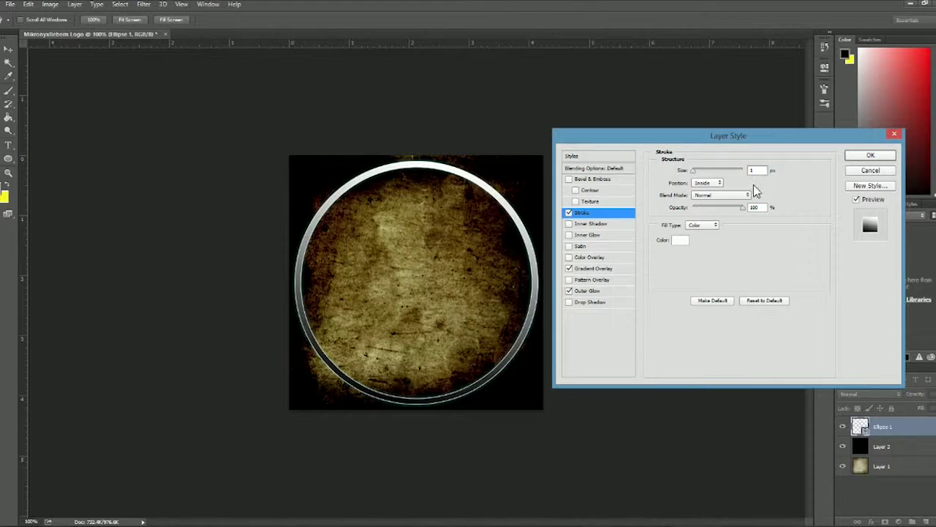
pyautogui.click(680, 240)
pyautogui.moveTo(596, 324); pyautogui.dragTo(615, 335)
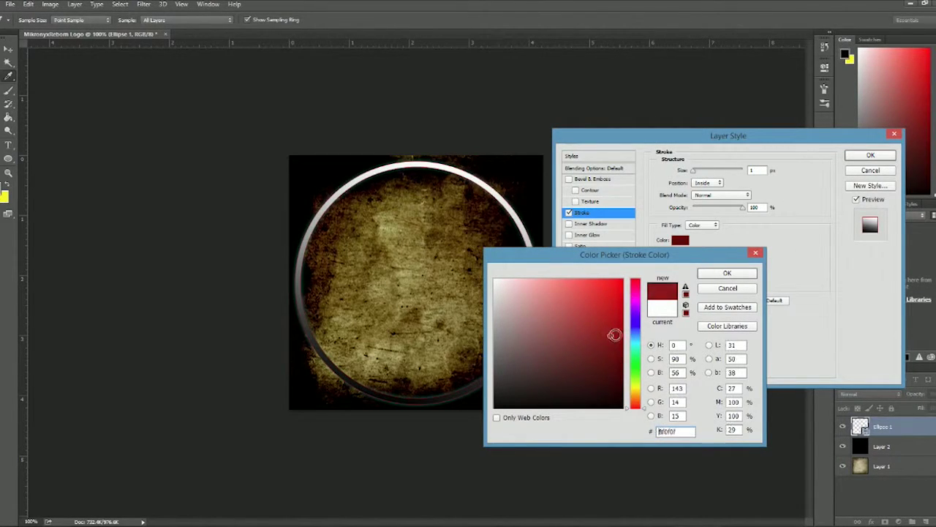
pyautogui.click(727, 272)
# - Set the gradient overlay to 100% opacity, Reflected style, angled downward
pyautogui.click(594, 269)
pyautogui.moveTo(748, 182); pyautogui.dragTo(751, 183)
pyautogui.moveTo(725, 240)
pyautogui.mouseDown()
pyautogui.moveTo(763, 243)
pyautogui.moveTo(722, 240)
pyautogui.mouseUp()
pyautogui.click(699, 224)
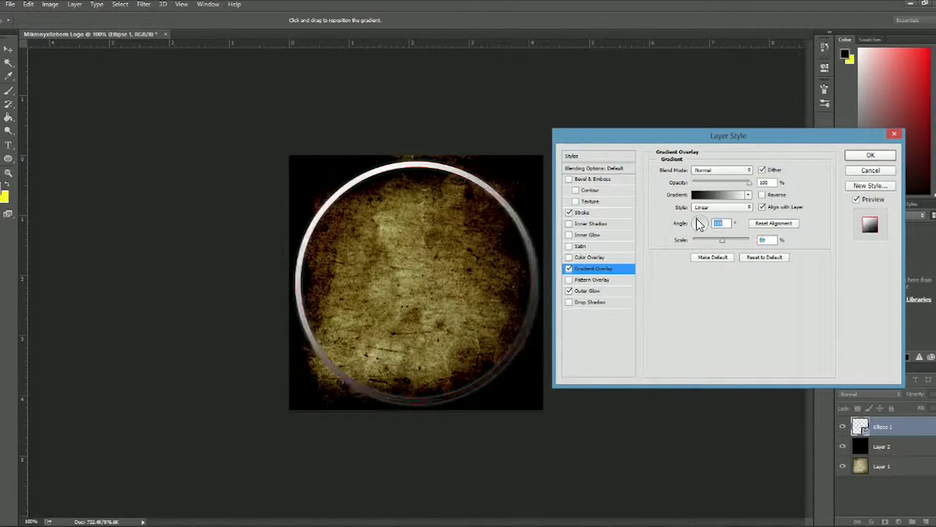
pyautogui.moveTo(699, 223); pyautogui.dragTo(706, 220)
pyautogui.click(735, 207)
pyautogui.click(713, 227)
pyautogui.moveTo(722, 240); pyautogui.dragTo(727, 241)
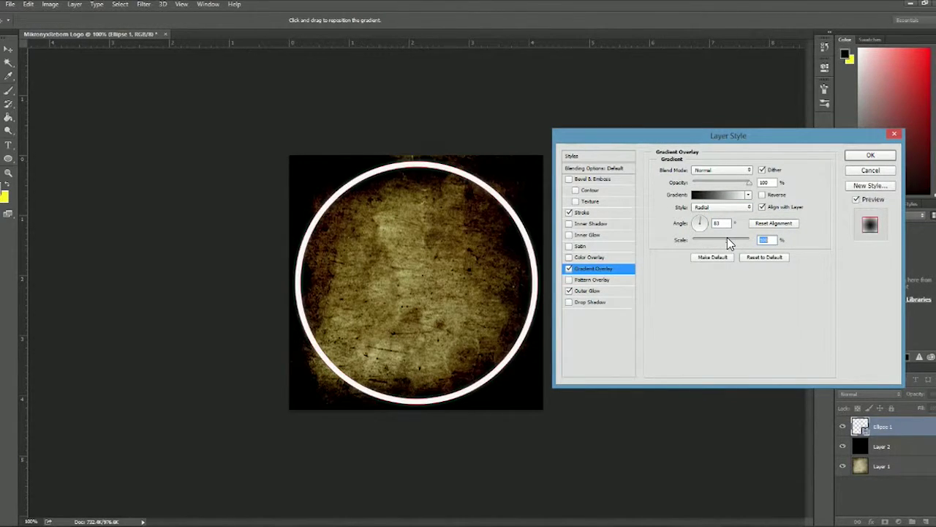
pyautogui.click(732, 208)
pyautogui.click(713, 233)
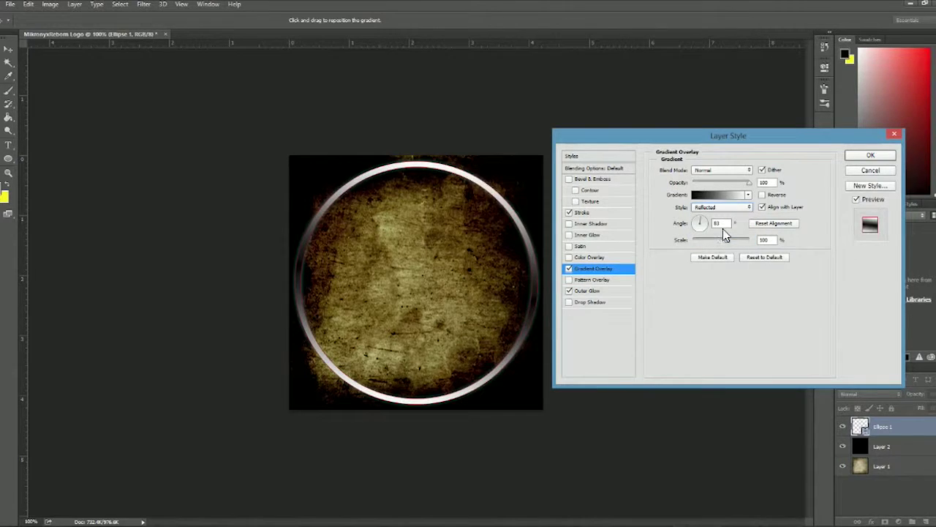
pyautogui.moveTo(701, 225); pyautogui.dragTo(694, 260)
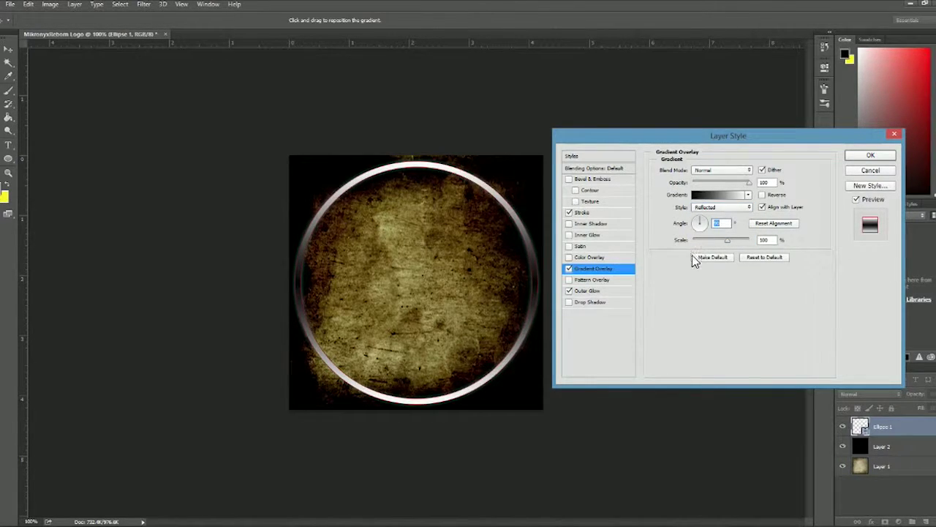
# - Turn on Inner Shadow for the ring
pyautogui.click(589, 290)
pyautogui.click(592, 223)
pyautogui.moveTo(718, 183); pyautogui.dragTo(754, 181)
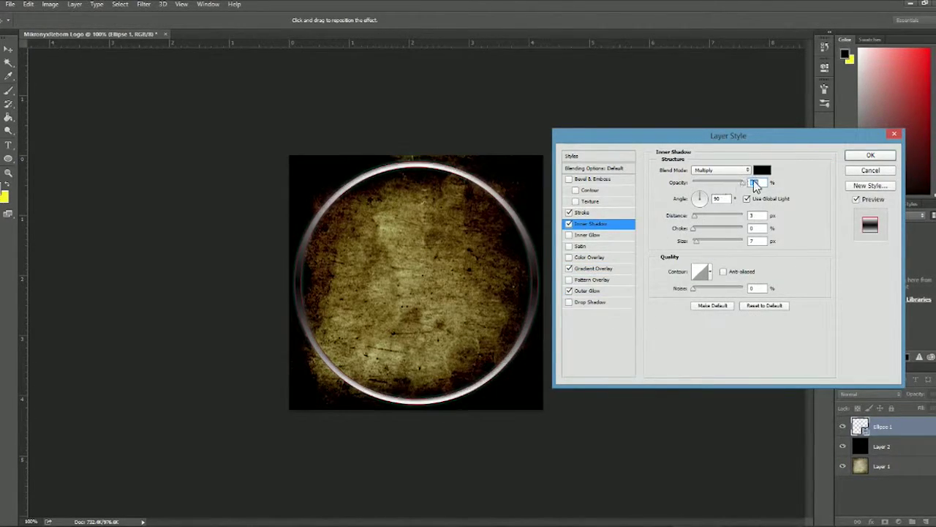
# - Set the inner shadow to 100% opacity, 10 px distance, 1 px size, and apply the effects
pyautogui.write('4')
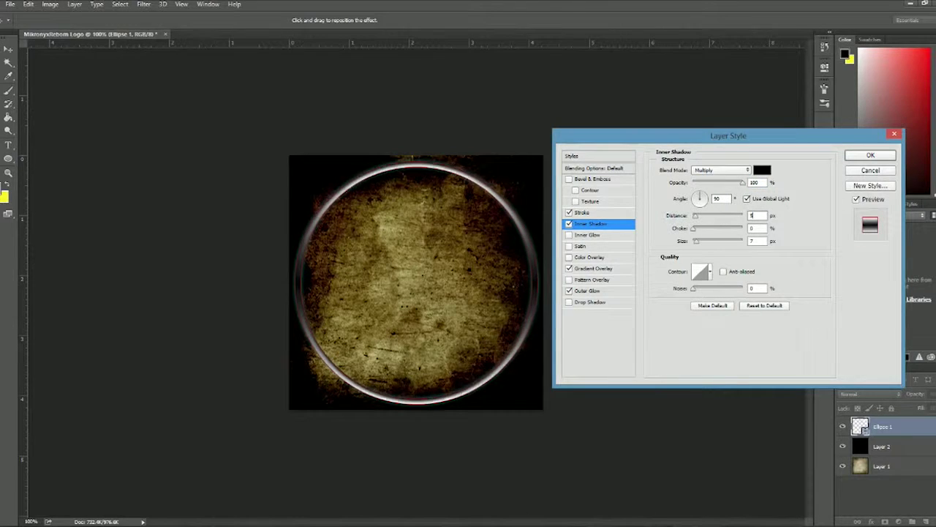
pyautogui.write('10')
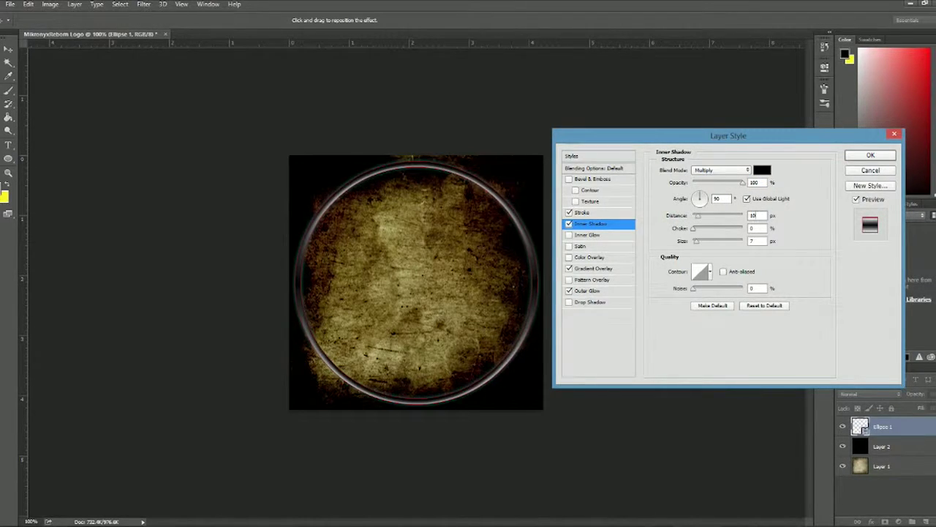
pyautogui.write('1')
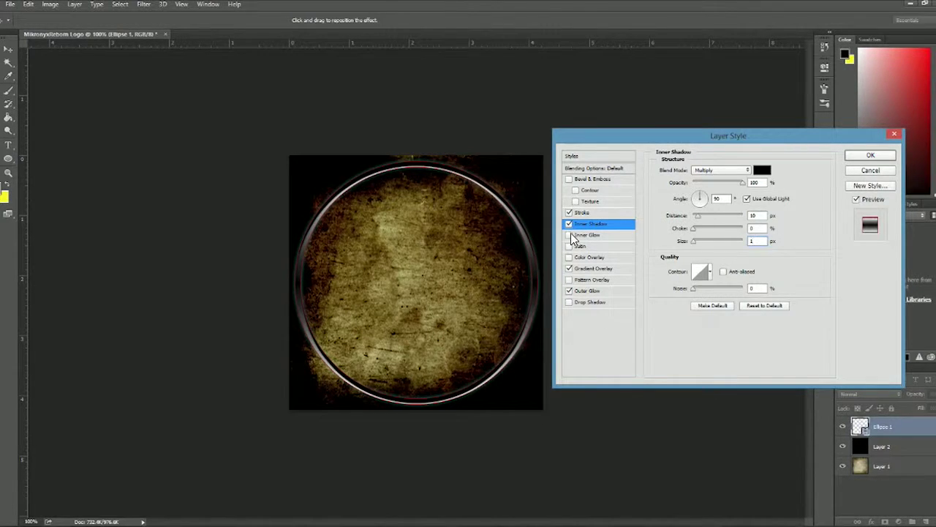
pyautogui.press('Return')
pyautogui.doubleClick(860, 426)
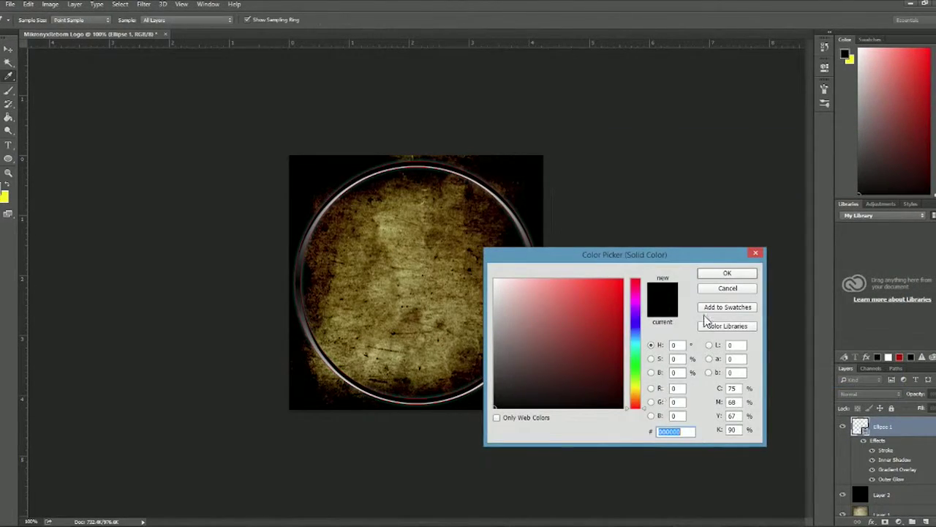
pyautogui.press('Escape')
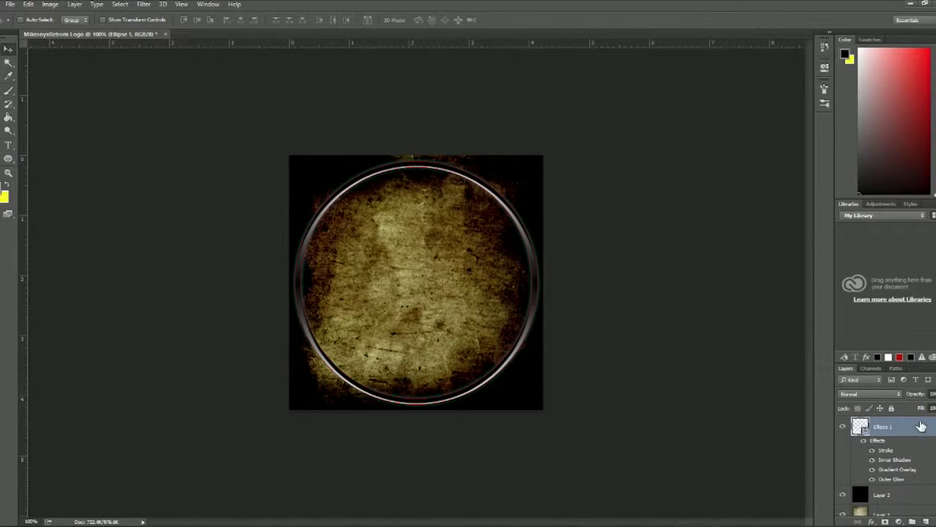
# - Align the ring to the canvas's horizontal and vertical centres, then deselect
pyautogui.hotkey('ctrl', 'a')
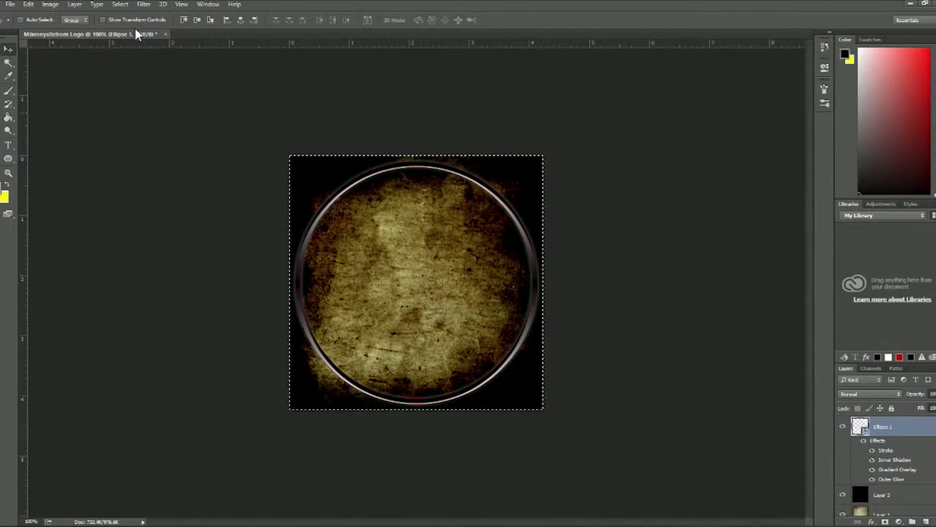
pyautogui.click(120, 4)
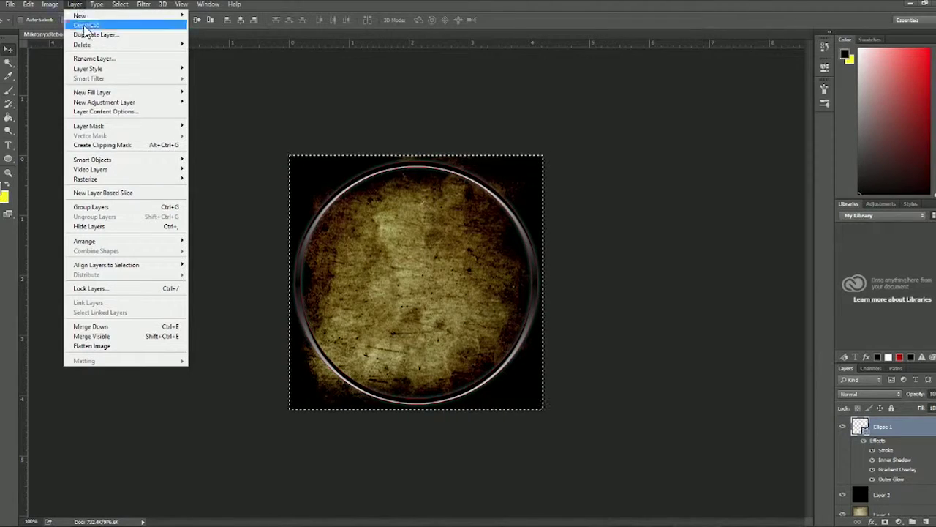
pyautogui.click(220, 273)
pyautogui.click(75, 5)
pyautogui.click(260, 310)
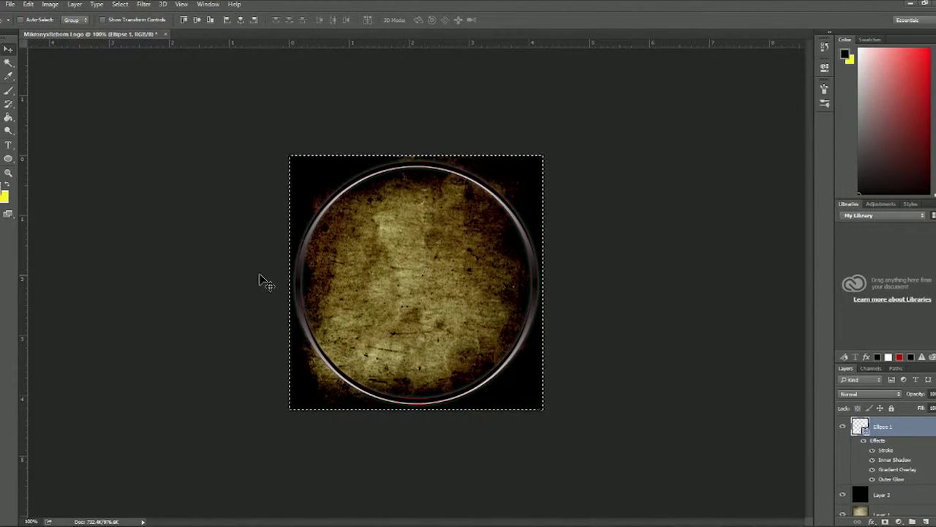
pyautogui.hotkey('ctrl', 'd')
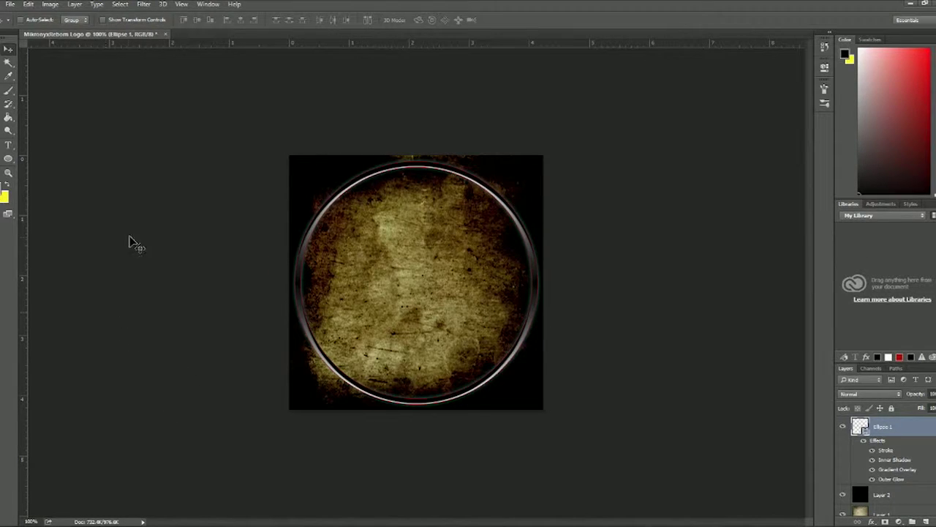
# - Add an 'MBR' text layer inside the ring
pyautogui.press('t')
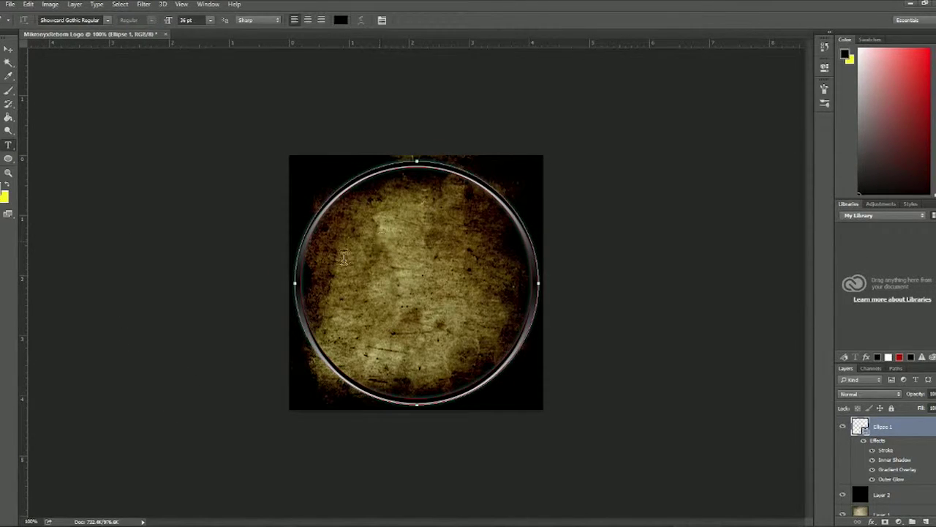
pyautogui.click(349, 256)
pyautogui.write('MBR')
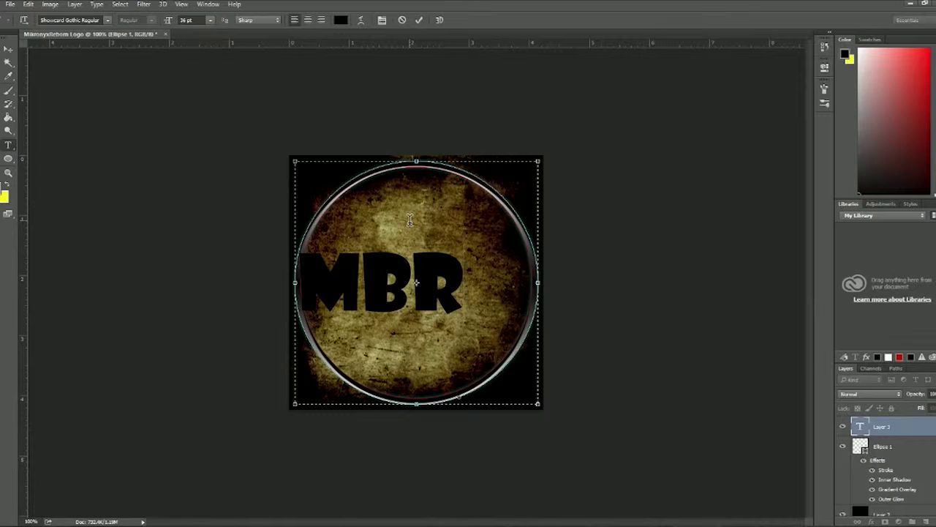
pyautogui.hotkey('ctrl', 'a')
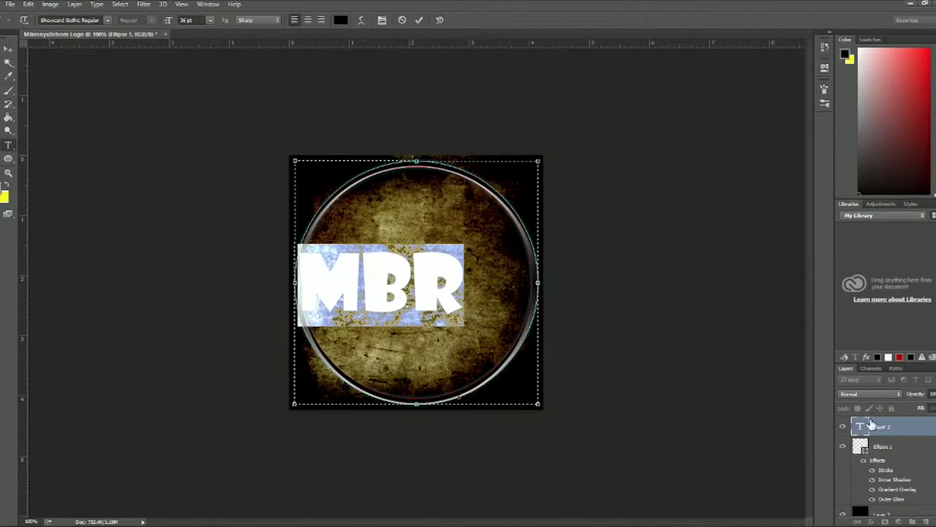
pyautogui.hotkey('ctrl', 'Return')
# - Nudge the MBR text right and up so it sits centred in the ring
pyautogui.press('v')
pyautogui.moveTo(396, 279); pyautogui.dragTo(442, 284)
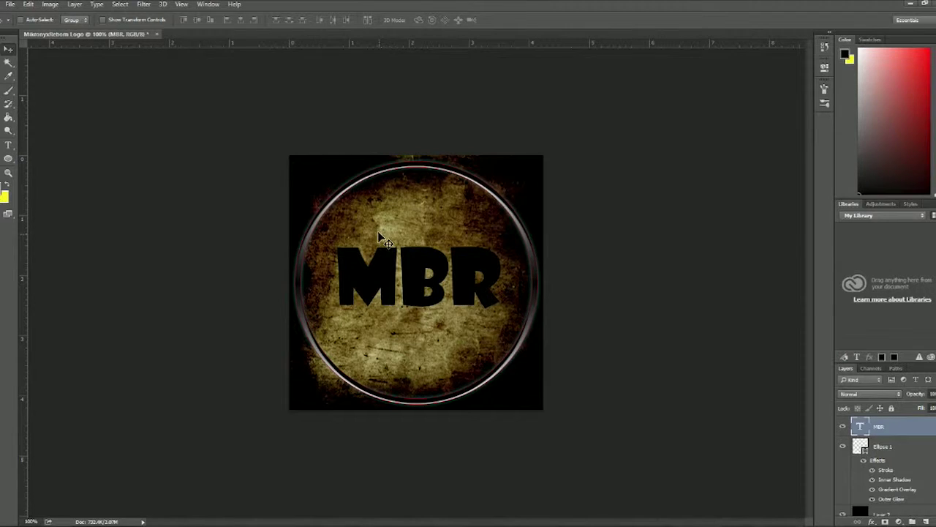
pyautogui.hotkey('ctrl', 't')
pyautogui.click(444, 20)
pyautogui.moveTo(426, 274); pyautogui.dragTo(428, 267)
pyautogui.doubleClick(861, 426)
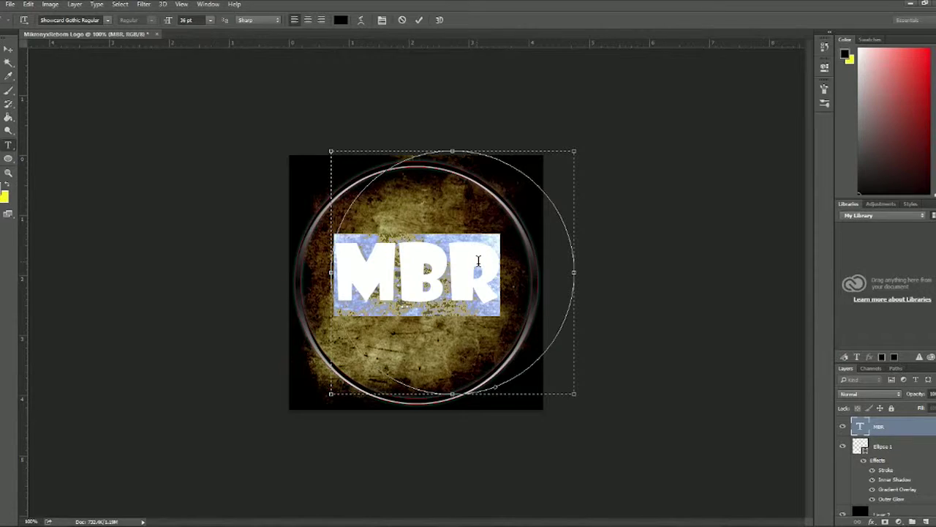
# - Preview Agency FB and other fonts on MBR, settling on Whiskey Bravo Victor Bold
pyautogui.click(108, 20)
pyautogui.scroll(3, 169, 183)
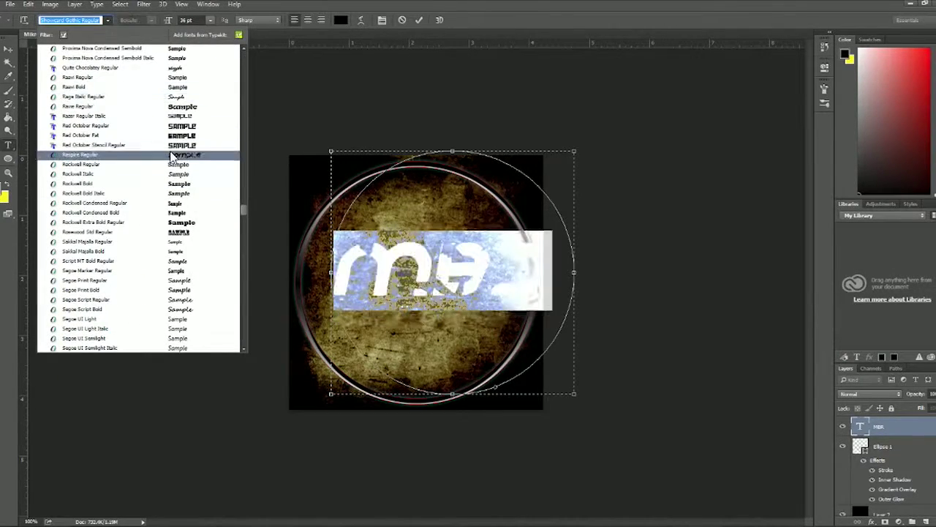
pyautogui.scroll(5, 183, 183)
pyautogui.scroll(5, 183, 183)
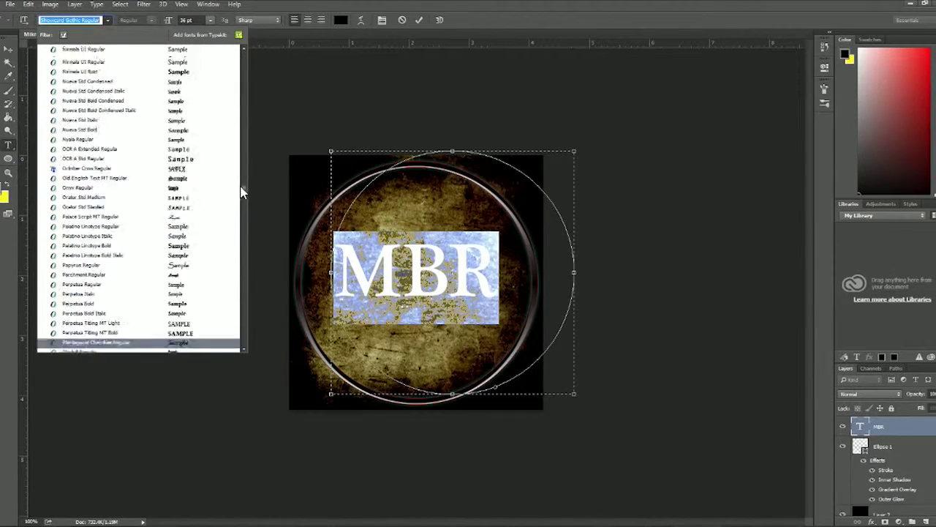
pyautogui.scroll(5, 183, 183)
pyautogui.click(110, 20)
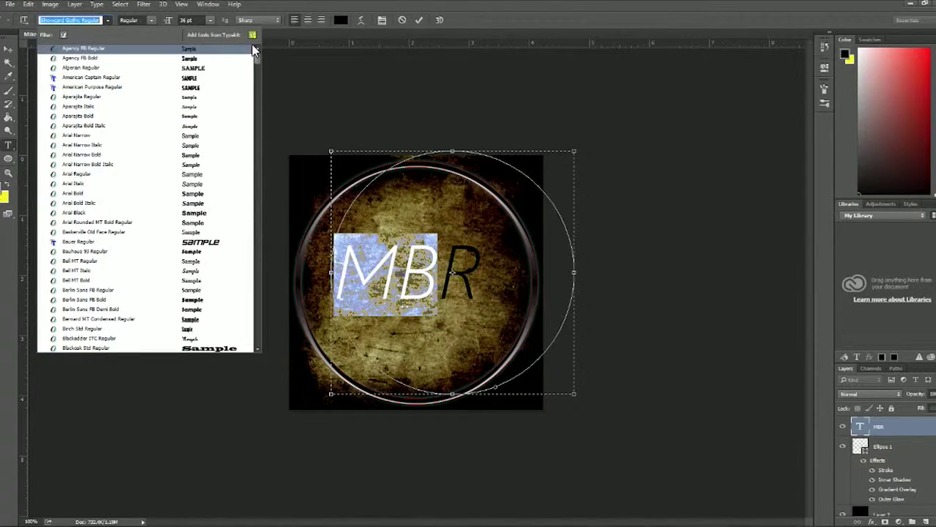
pyautogui.click(107, 21)
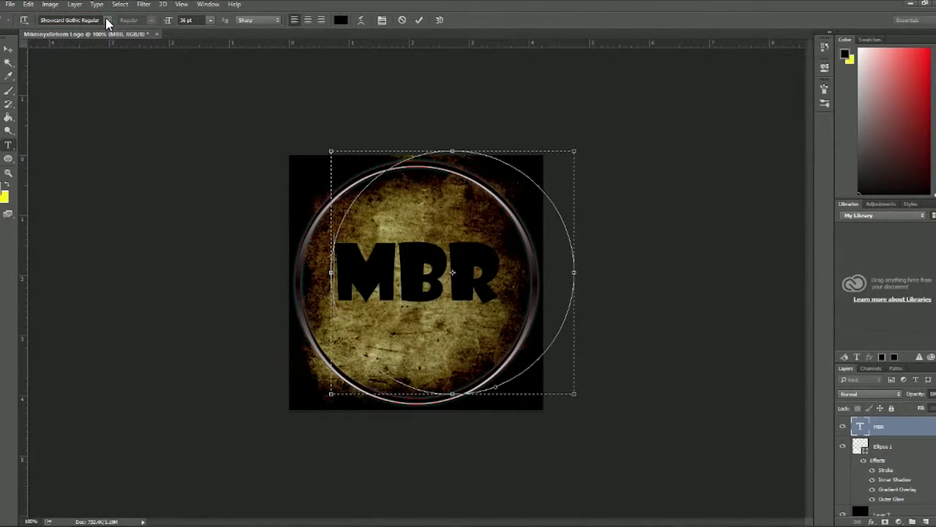
pyautogui.click(108, 20)
pyautogui.press('Down')
pyautogui.press('Down')
pyautogui.press('Down')
pyautogui.press('Down')
pyautogui.press('Down')
pyautogui.press('Down')
pyautogui.press('Down')
pyautogui.press('Down')
pyautogui.press('Down')
pyautogui.press('Down')
pyautogui.press('Down')
pyautogui.press('Down')
pyautogui.press('Down')
pyautogui.press('Down')
pyautogui.press('Down')
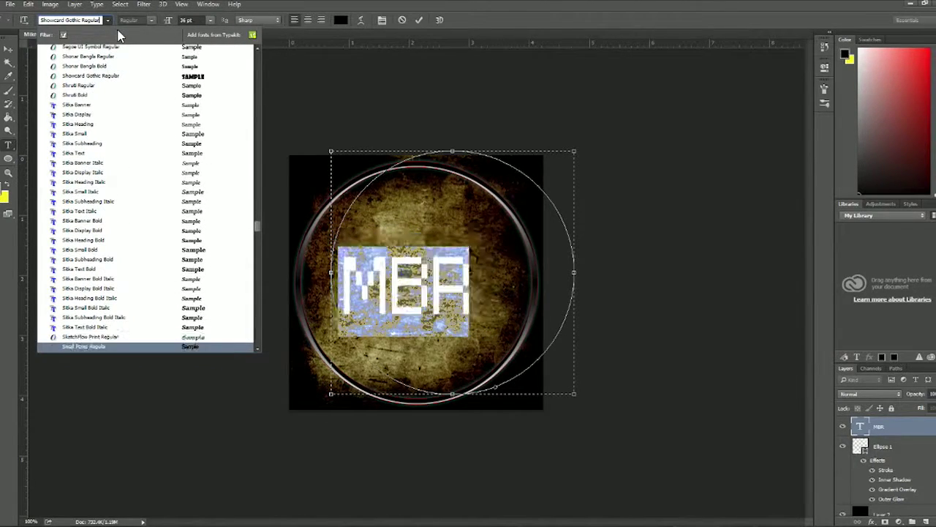
pyautogui.press('Down')
pyautogui.press('Down')
pyautogui.press('Down')
pyautogui.press('Down')
pyautogui.press('Down')
pyautogui.press('Down')
pyautogui.press('Down')
pyautogui.press('Down')
pyautogui.press('Down')
pyautogui.press('Down')
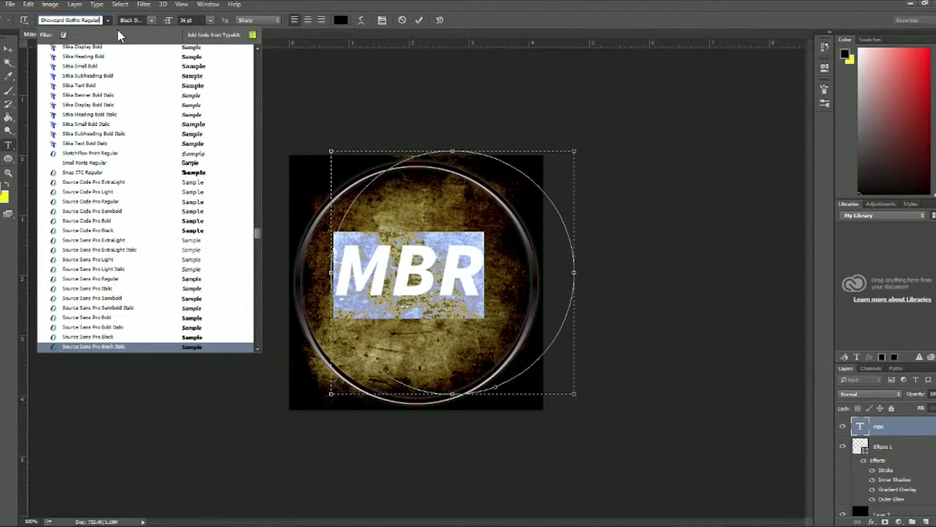
pyautogui.press('Down')
pyautogui.press('Down')
pyautogui.press('Down')
pyautogui.press('Down')
pyautogui.press('Down')
pyautogui.press('Down')
pyautogui.press('Down')
pyautogui.press('Down')
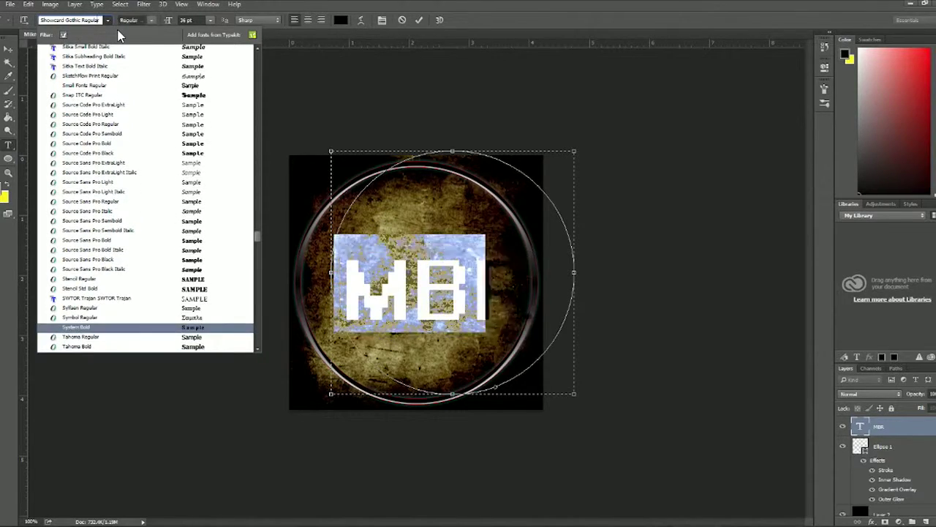
pyautogui.press('Down')
pyautogui.press('Down')
pyautogui.press('Down')
pyautogui.press('Down')
pyautogui.press('Down')
pyautogui.press('Down')
pyautogui.press('Down')
pyautogui.press('Down')
pyautogui.press('Down')
pyautogui.press('Down')
pyautogui.press('Down')
pyautogui.press('Down')
pyautogui.press('Down')
pyautogui.press('Down')
pyautogui.press('Down')
pyautogui.press('Down')
pyautogui.press('Down')
pyautogui.press('Down')
pyautogui.press('Down')
pyautogui.press('Down')
pyautogui.press('Down')
pyautogui.press('Down')
pyautogui.press('Down')
pyautogui.press('Down')
pyautogui.press('Down')
pyautogui.press('Down')
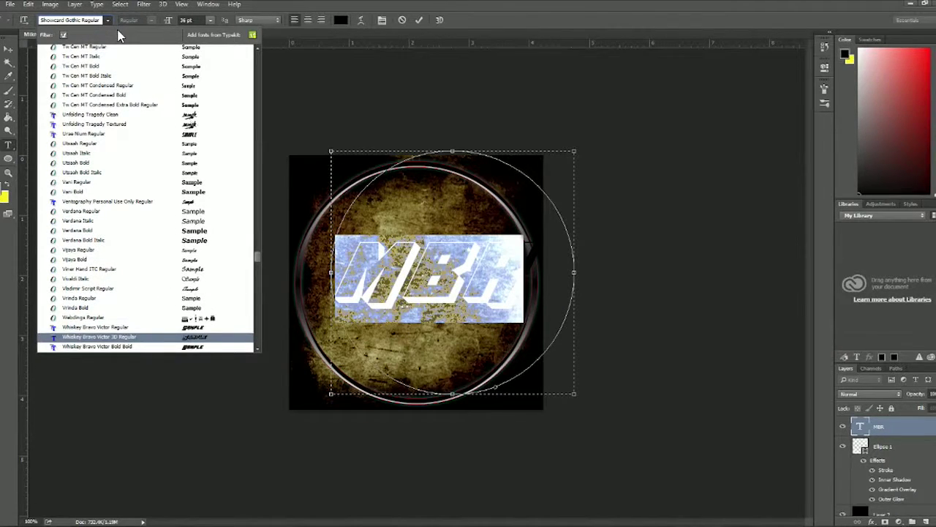
pyautogui.click(115, 346)
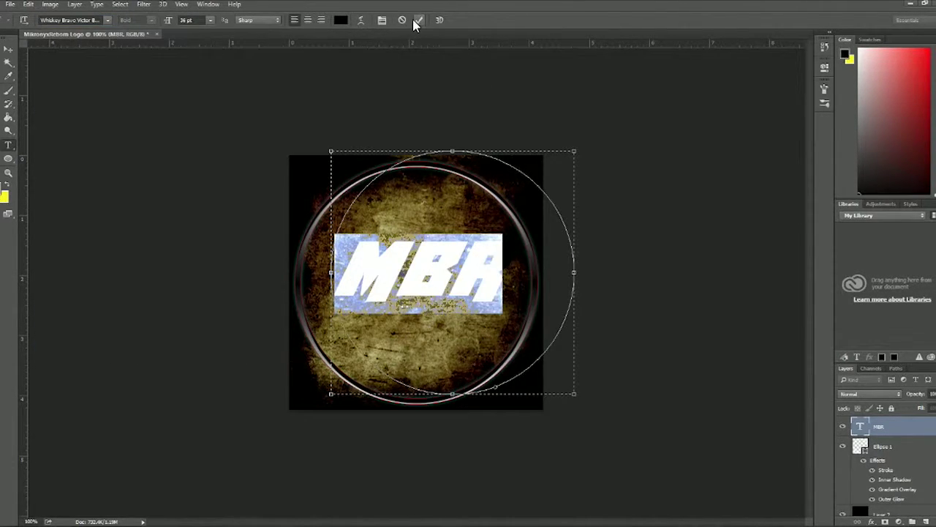
# - Make the MBR text blue and 48 pt
pyautogui.click(341, 19)
pyautogui.moveTo(618, 330); pyautogui.dragTo(624, 333)
pyautogui.press('Return')
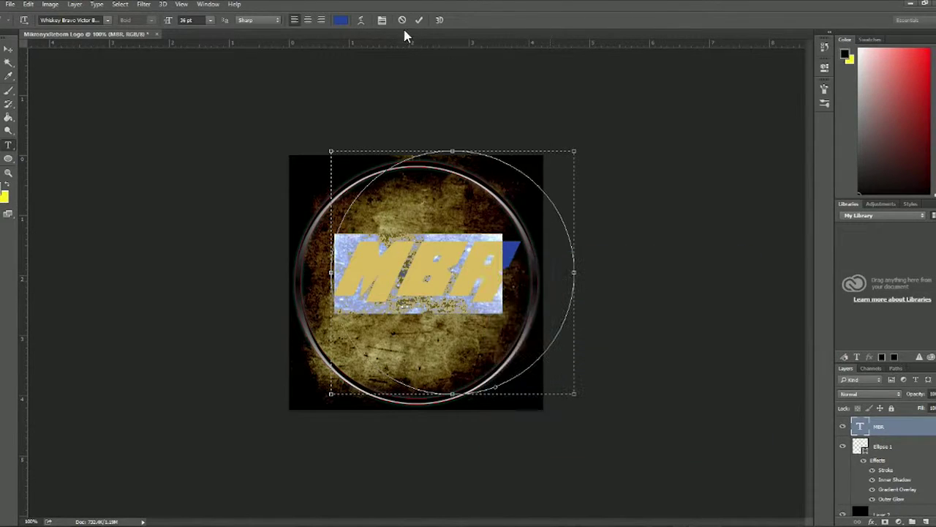
pyautogui.click(209, 22)
pyautogui.click(206, 164)
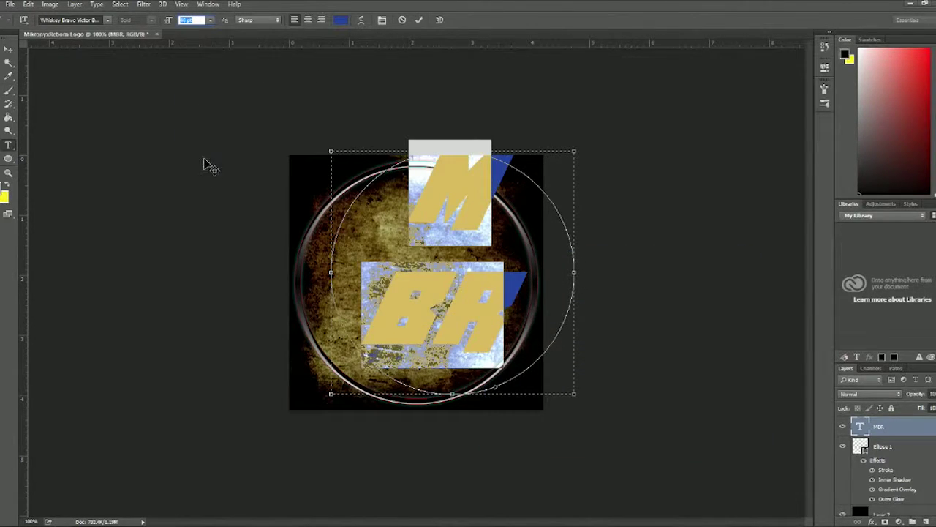
# - Widen the MBR text box to fit one line across the ring, commit it, and nudge it down
pyautogui.moveTo(331, 393); pyautogui.dragTo(277, 406)
pyautogui.moveTo(422, 151); pyautogui.dragTo(429, 133)
pyautogui.moveTo(276, 269); pyautogui.dragTo(283, 271)
pyautogui.moveTo(428, 408); pyautogui.dragTo(428, 403)
pyautogui.moveTo(427, 133); pyautogui.dragTo(427, 115)
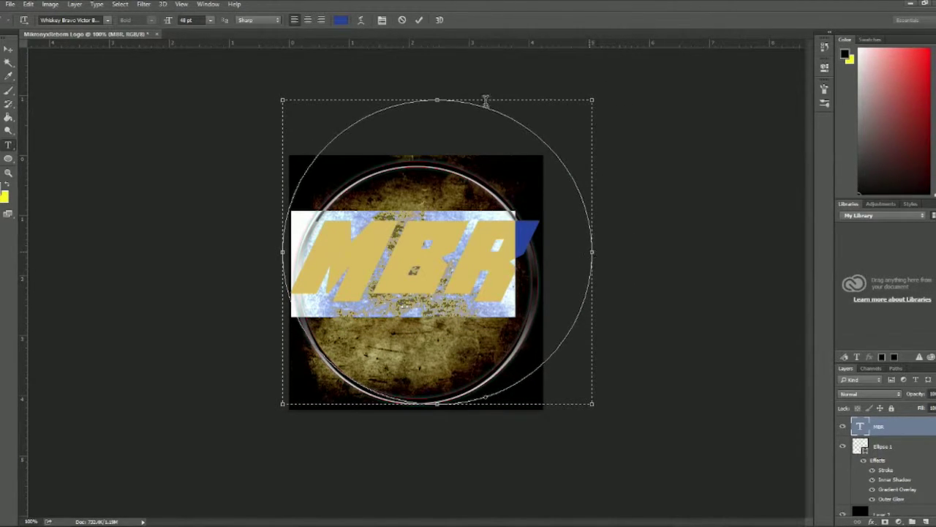
pyautogui.hotkey('ctrl', 'Return')
pyautogui.moveTo(451, 245); pyautogui.dragTo(451, 260)
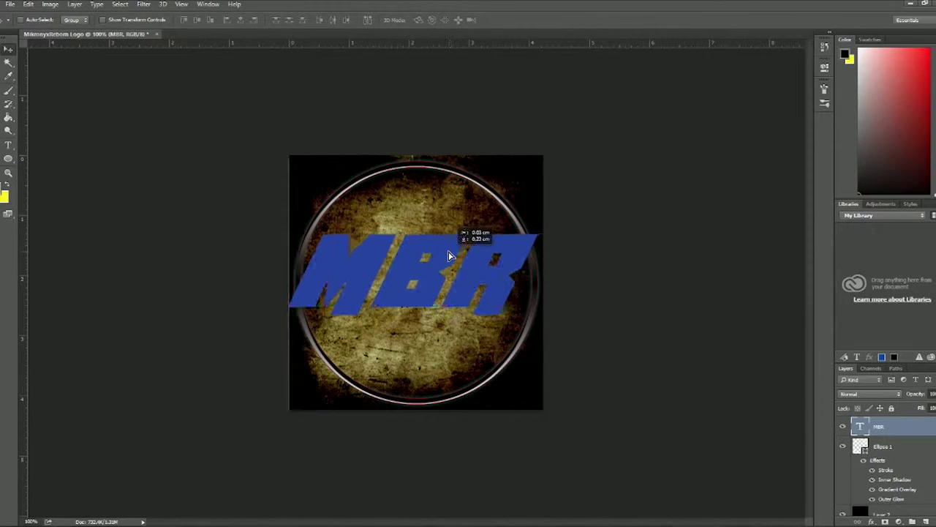
pyautogui.hotkey('ctrl', 'a')
# - Align the MBR text to the full-canvas selection so it sits centred in the ring, then deselect
pyautogui.click(114, 5)
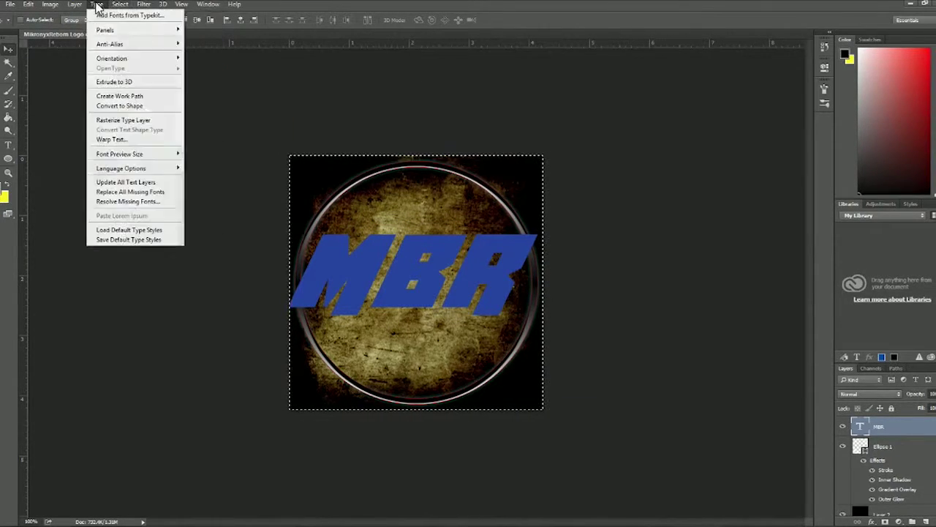
pyautogui.click(225, 273)
pyautogui.click(74, 4)
pyautogui.click(223, 299)
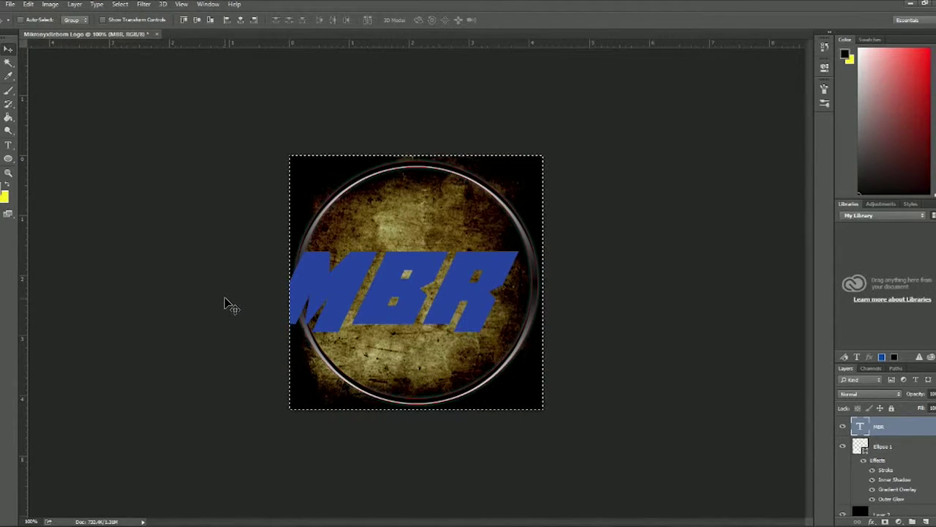
pyautogui.moveTo(324, 295)
pyautogui.mouseDown()
pyautogui.moveTo(382, 269)
pyautogui.moveTo(430, 284)
pyautogui.mouseUp()
pyautogui.hotkey('ctrl', 'd')
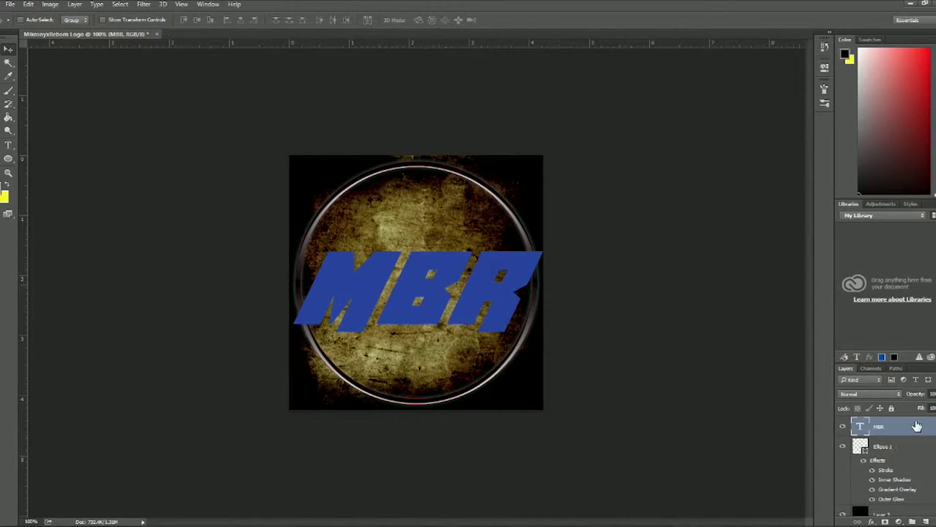
pyautogui.rightClick(861, 428)
# - Give MBR a soft outer glow plus a drop shadow at 50% opacity and 50 px distance
pyautogui.click(570, 292)
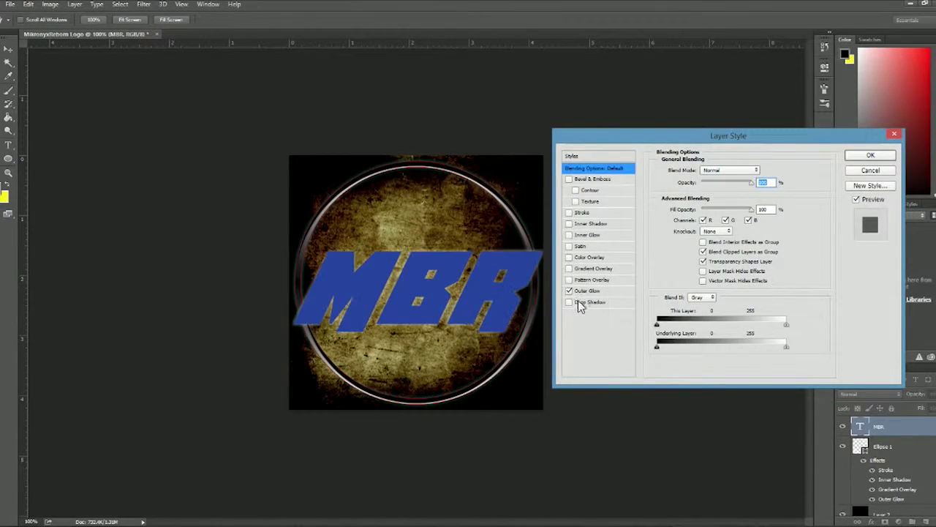
pyautogui.click(599, 291)
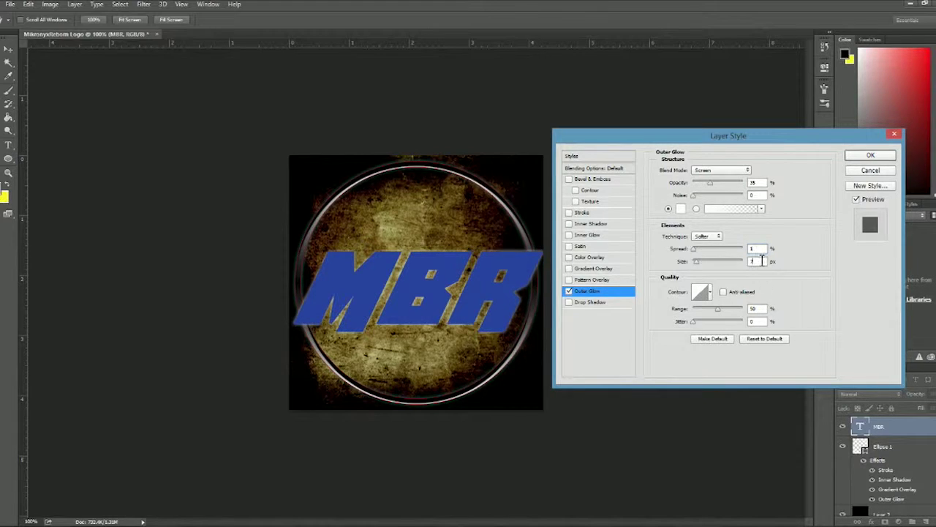
pyautogui.write('8')
pyautogui.press('BackSpace')
pyautogui.click(589, 301)
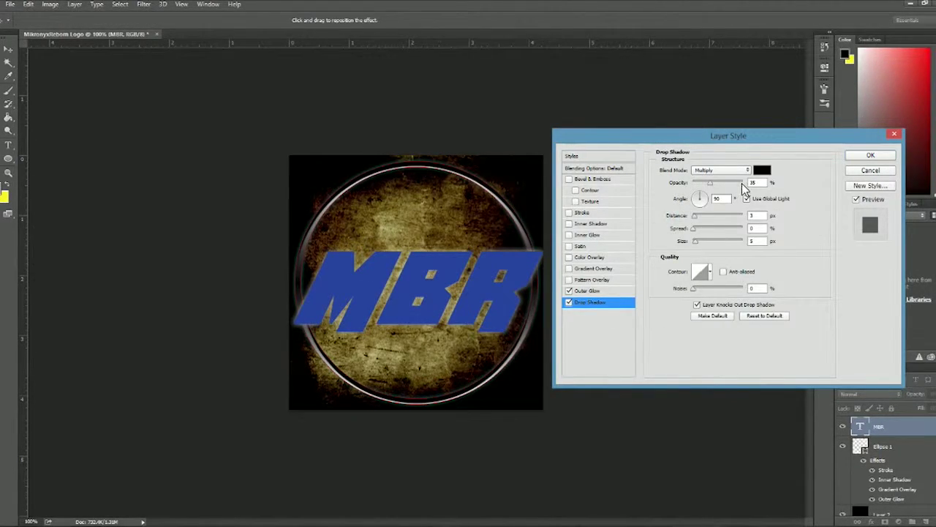
pyautogui.write('50')
pyautogui.write('50')
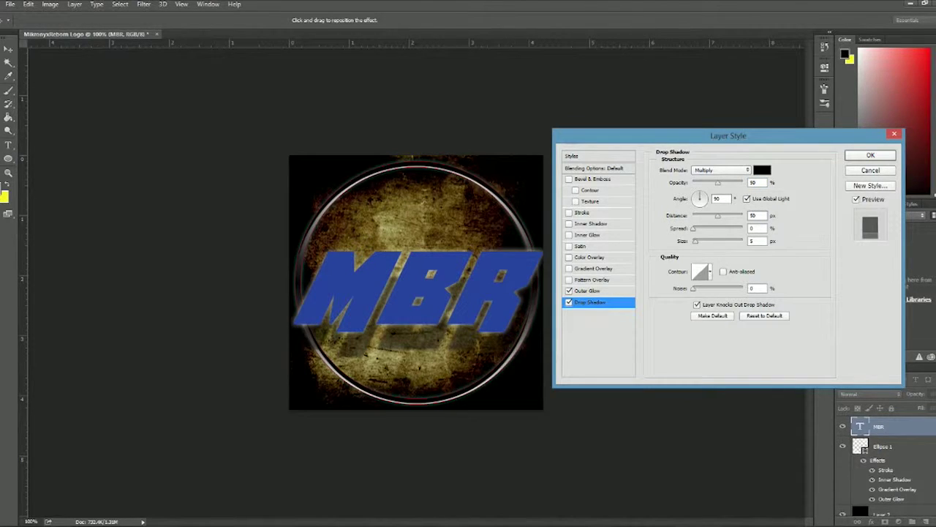
# - Add Bevel & Emboss to MBR with Texture depth 118 and Contour range 6
pyautogui.click(611, 202)
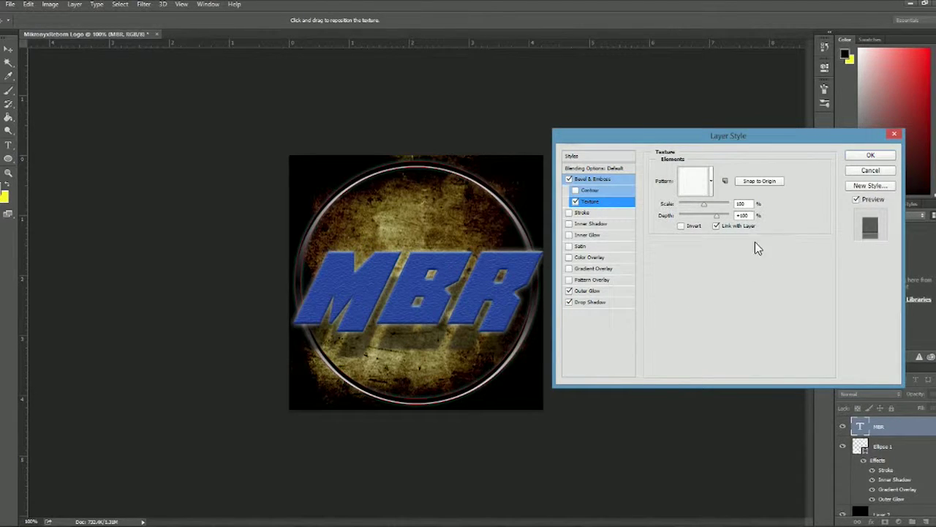
pyautogui.write('118')
pyautogui.click(580, 190)
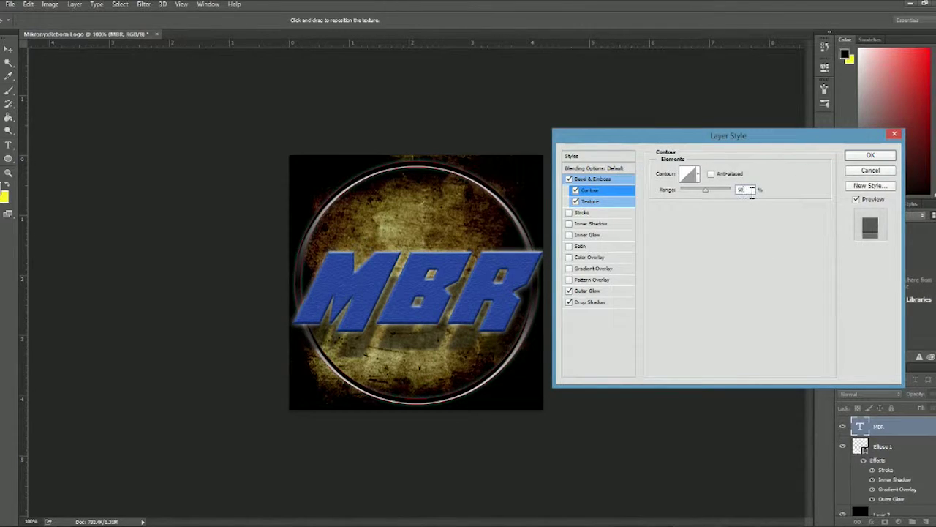
pyautogui.write('6')
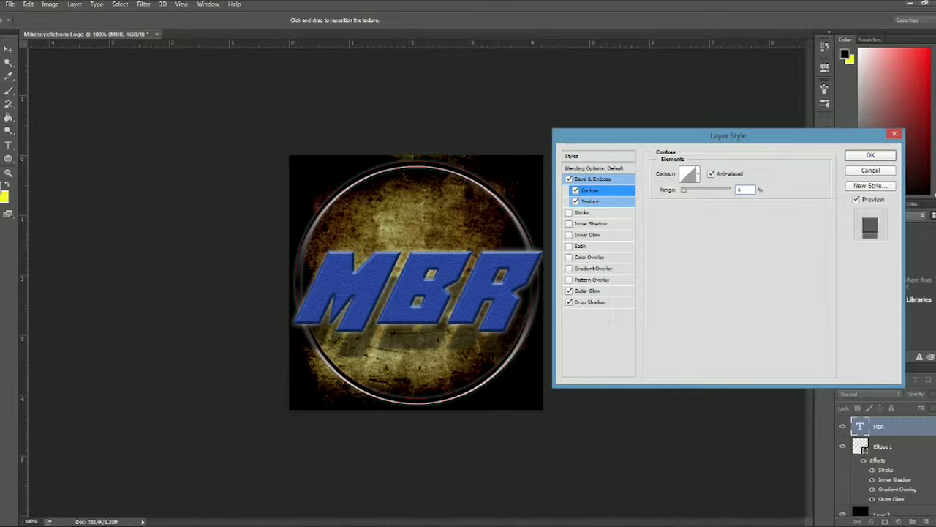
pyautogui.click(870, 155)
# - Nudge the MBR text into place within the ring
pyautogui.moveTo(450, 264); pyautogui.dragTo(450, 236)
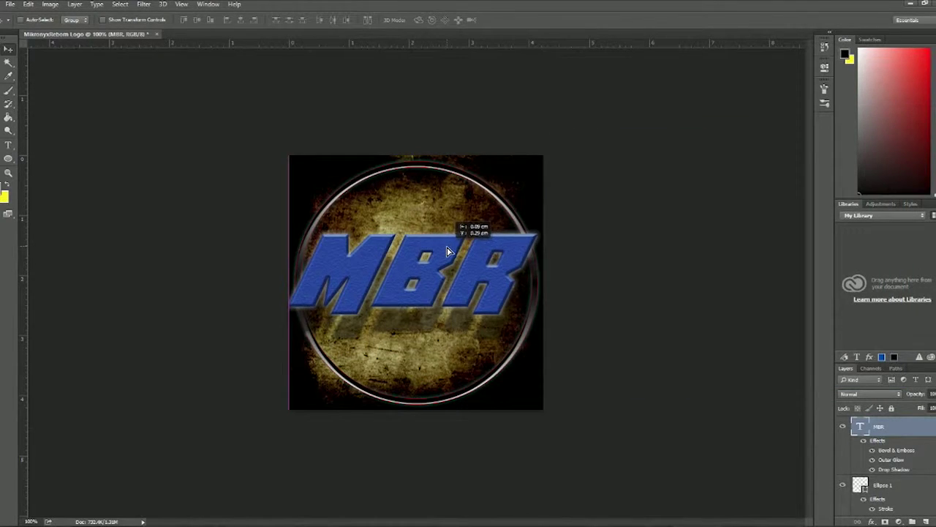
pyautogui.moveTo(450, 236); pyautogui.dragTo(476, 263)
pyautogui.moveTo(520, 311); pyautogui.dragTo(526, 320)
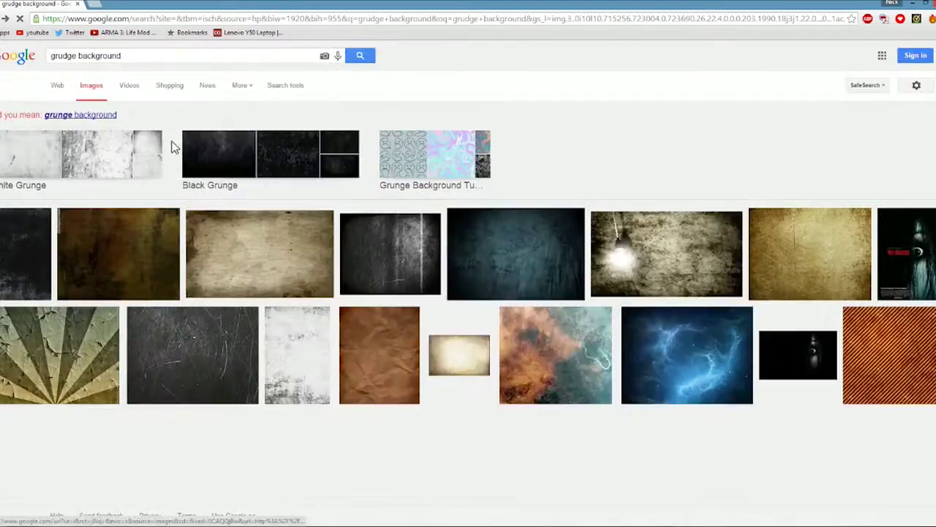
# - Search Google Images for 'The Last Of Us Scene Screenshot' and browse the results
pyautogui.write('The Last Of Us Sc')
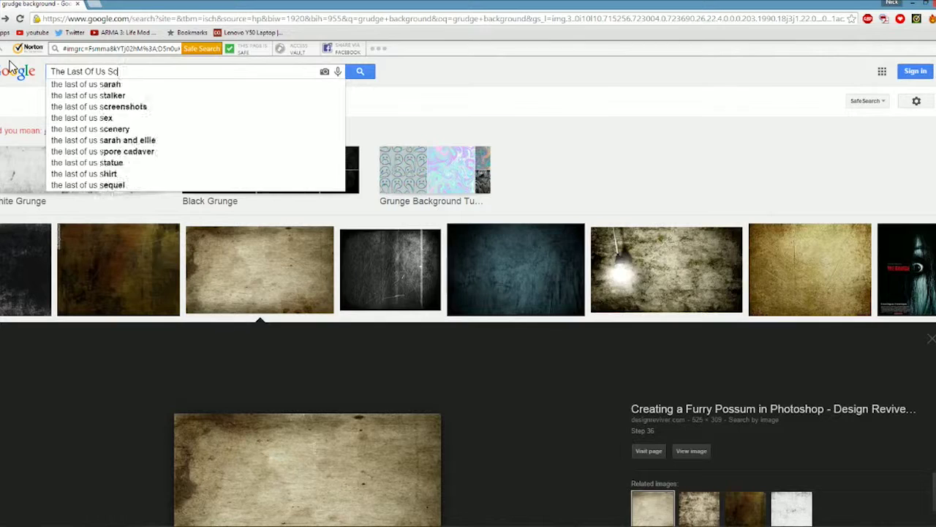
pyautogui.write('ene ')
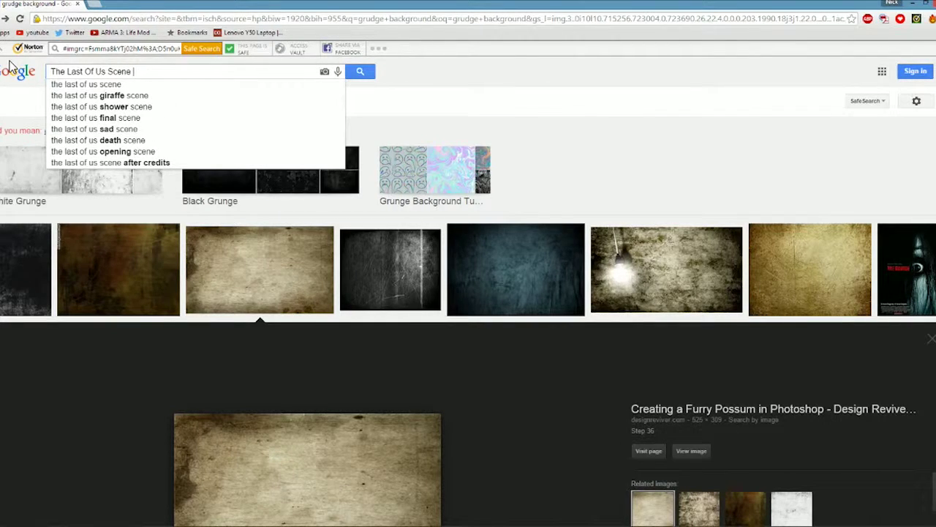
pyautogui.write('Screenshot')
pyautogui.press('Return')
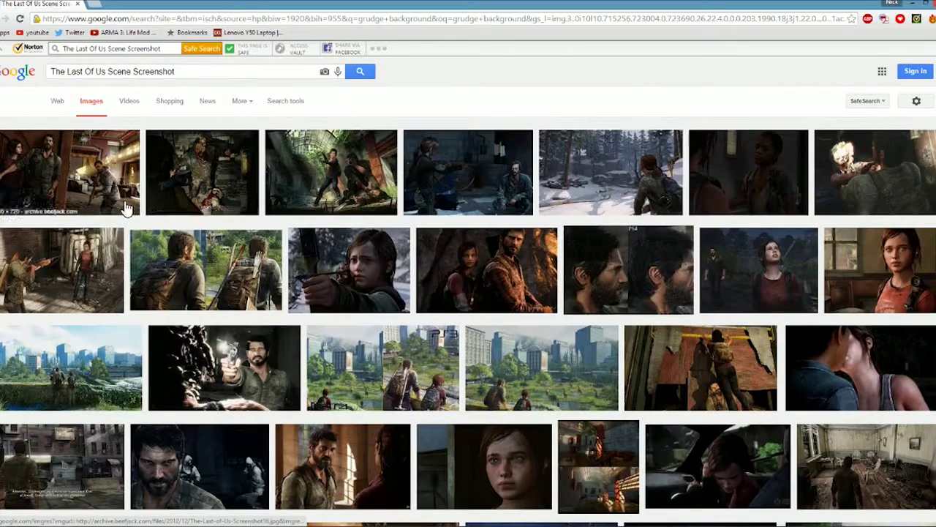
pyautogui.scroll(-1, 234, 259)
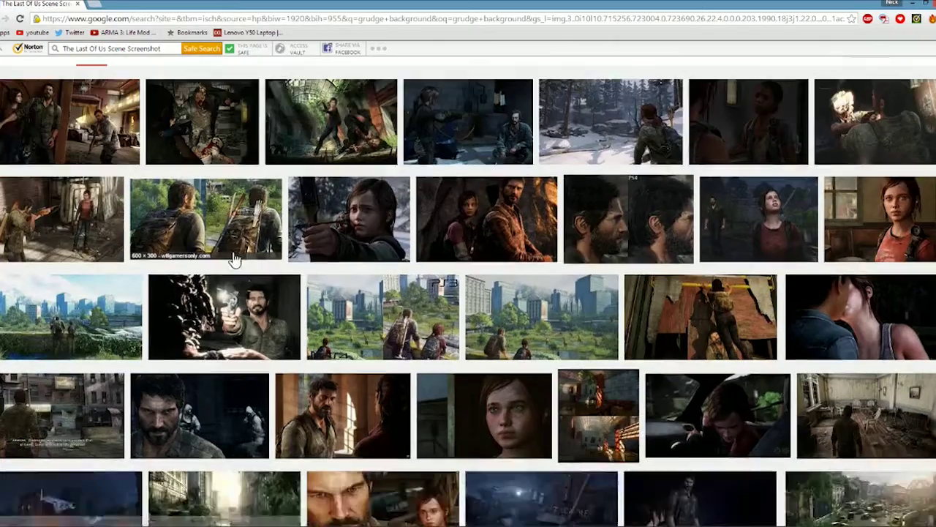
pyautogui.scroll(-1, 113, 270)
pyautogui.scroll(-2, 110, 268)
pyautogui.scroll(-2, 105, 267)
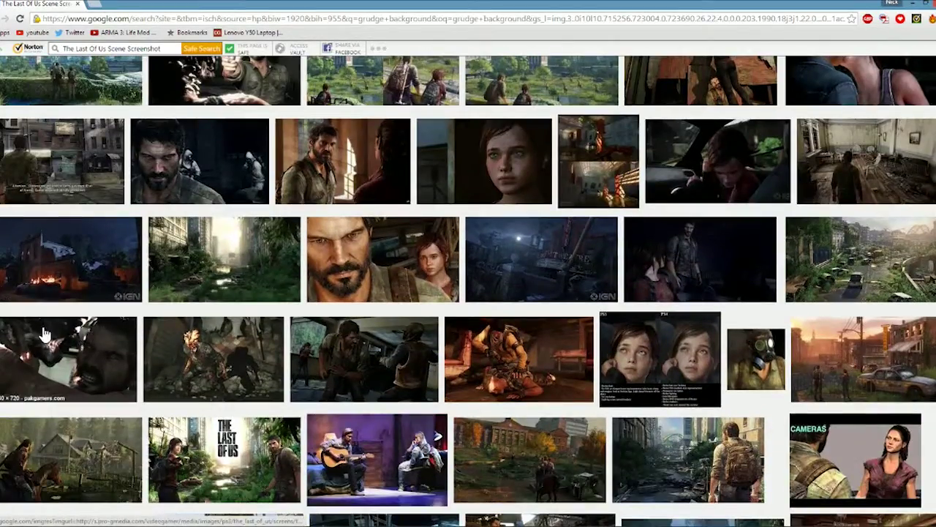
pyautogui.scroll(-2, 101, 293)
pyautogui.scroll(-3, 168, 272)
pyautogui.scroll(-3, 220, 293)
pyautogui.scroll(-3, 307, 315)
pyautogui.scroll(-3, 398, 343)
pyautogui.scroll(-2, 166, 313)
pyautogui.scroll(-1, 162, 313)
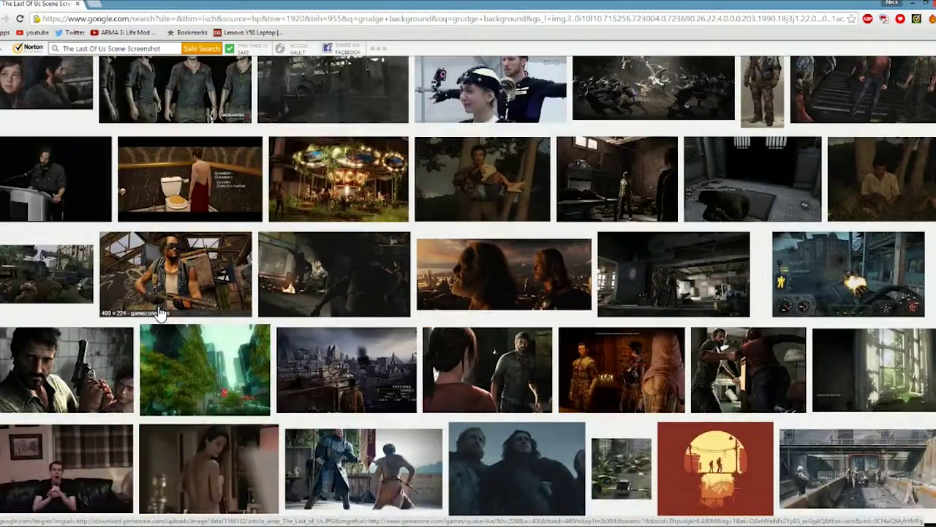
pyautogui.scroll(-3, 153, 309)
pyautogui.scroll(-2, 143, 303)
# - Open the full-size screenshot of the bloodied infected attacker
pyautogui.scroll(10, 139, 300)
pyautogui.scroll(10, 146, 293)
pyautogui.scroll(10, 183, 241)
pyautogui.click(209, 191)
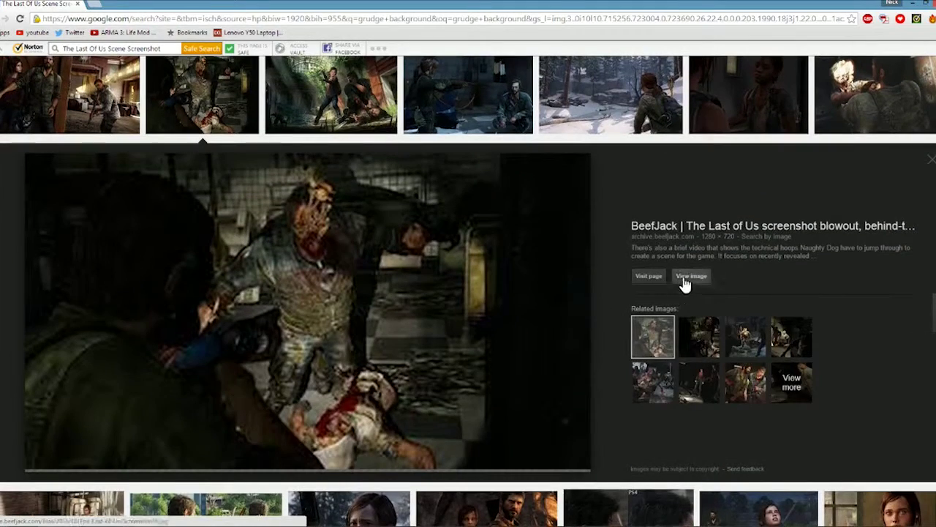
pyautogui.click(686, 277)
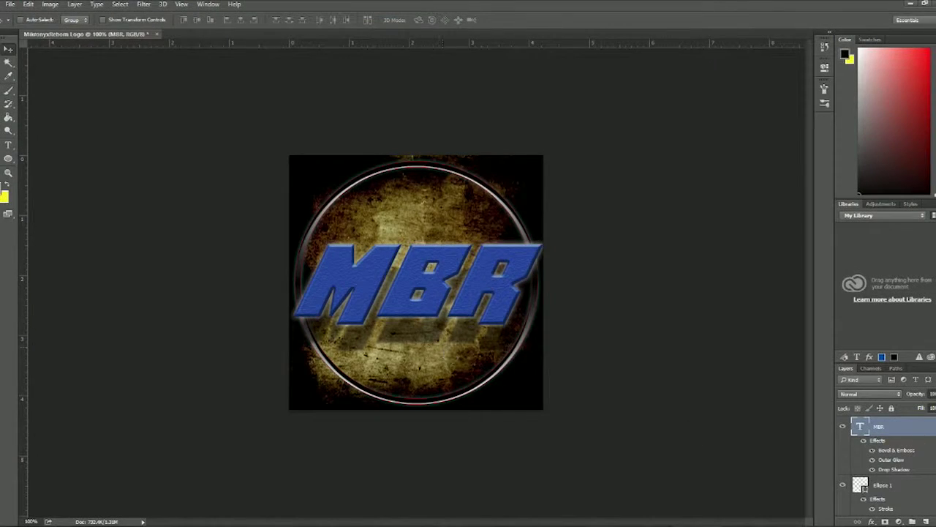
# - Paste the game screenshot into the logo and scale it down to fit
pyautogui.scroll(-2, 931, 441)
pyautogui.hotkey('ctrl', 'v')
pyautogui.hotkey('ctrl', 't')
pyautogui.hotkey('ctrl', '-')
pyautogui.moveTo(676, 399)
pyautogui.mouseDown()
pyautogui.moveTo(467, 308)
pyautogui.moveTo(464, 355)
pyautogui.mouseUp()
pyautogui.press('Return')
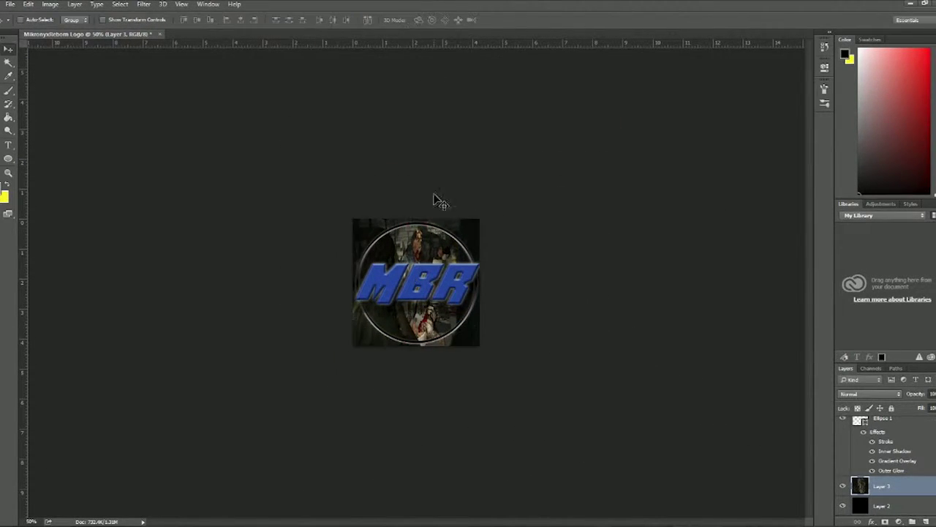
pyautogui.hotkey('ctrl', '+')
pyautogui.hotkey('ctrl', '+')
# - Move the screenshot layer below black Layer 2 and hide Layer 2
pyautogui.moveTo(907, 486); pyautogui.dragTo(901, 510)
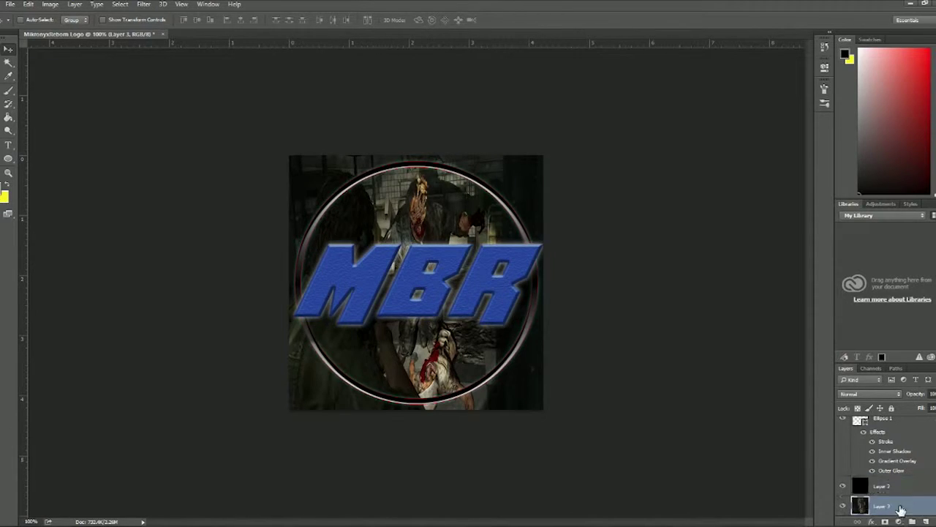
pyautogui.click(843, 466)
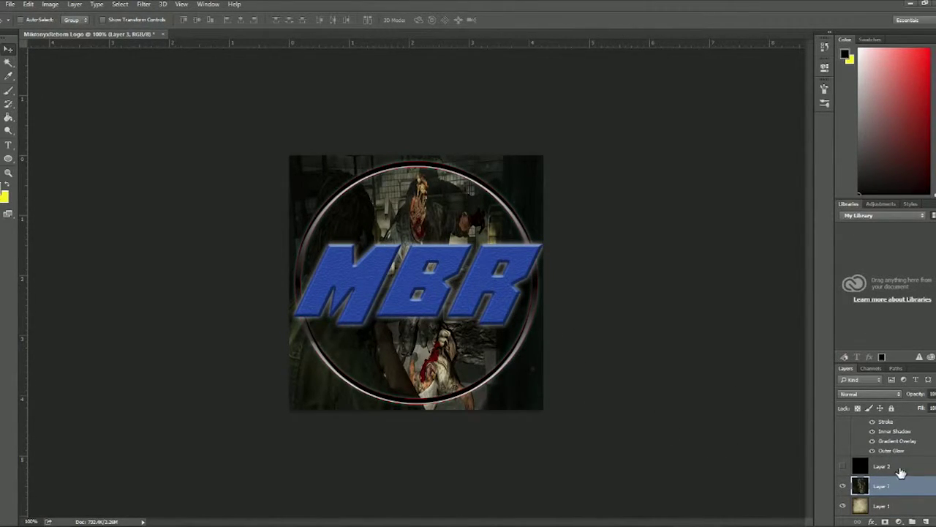
pyautogui.click(843, 466)
# - Set the screenshot layer's blend mode to Linear Light
pyautogui.scroll(-3, 878, 393)
pyautogui.scroll(-3, 878, 394)
pyautogui.scroll(-3, 878, 393)
pyautogui.scroll(-3, 877, 394)
pyautogui.scroll(-1, 877, 394)
pyautogui.scroll(-2, 878, 393)
pyautogui.scroll(-1, 877, 393)
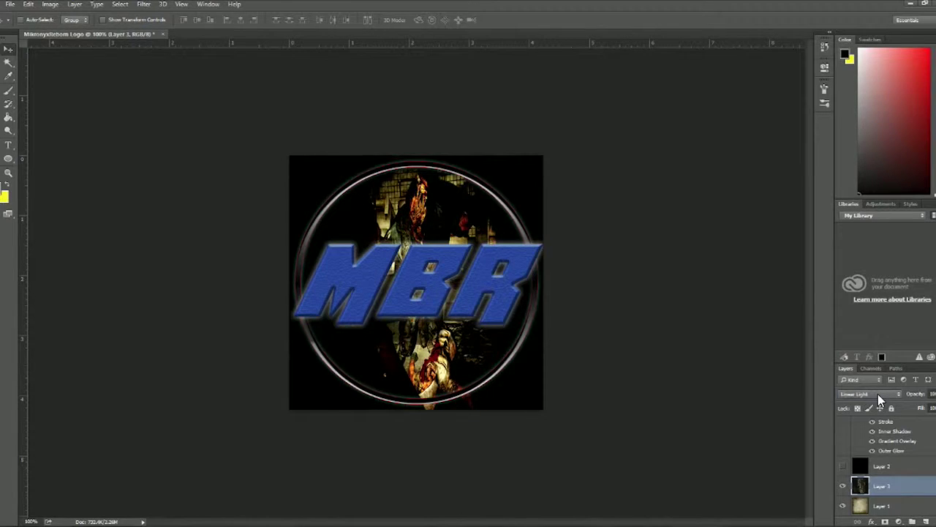
pyautogui.scroll(-1, 878, 393)
pyautogui.scroll(-1, 878, 393)
pyautogui.scroll(-1, 878, 394)
pyautogui.scroll(-1, 878, 394)
pyautogui.scroll(2, 878, 394)
pyautogui.scroll(2, 878, 393)
pyautogui.click(882, 466)
pyautogui.click(881, 486)
pyautogui.scroll(3, 882, 469)
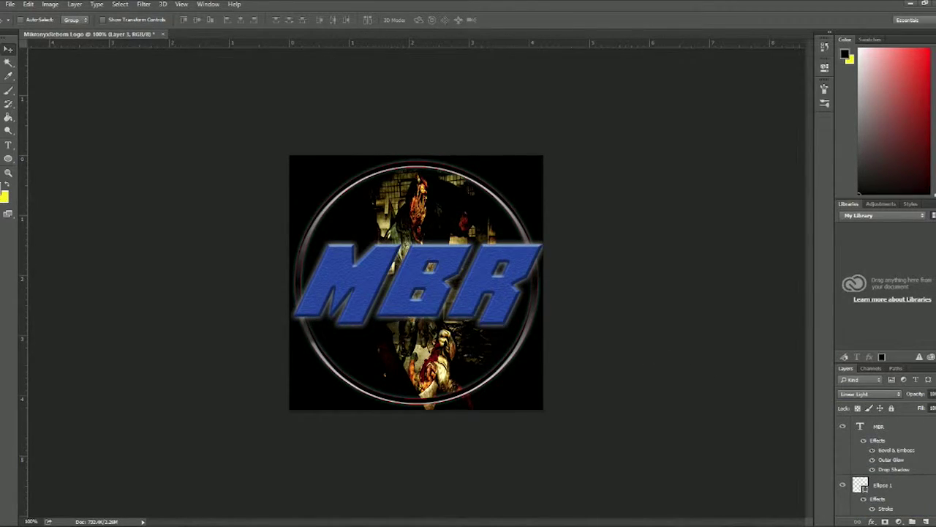
pyautogui.scroll(-2, 886, 468)
pyautogui.click(9, 144)
# - Add a 12 pt 'Mikronyx' text box above the MBR lettering
pyautogui.moveTo(349, 197); pyautogui.dragTo(499, 232)
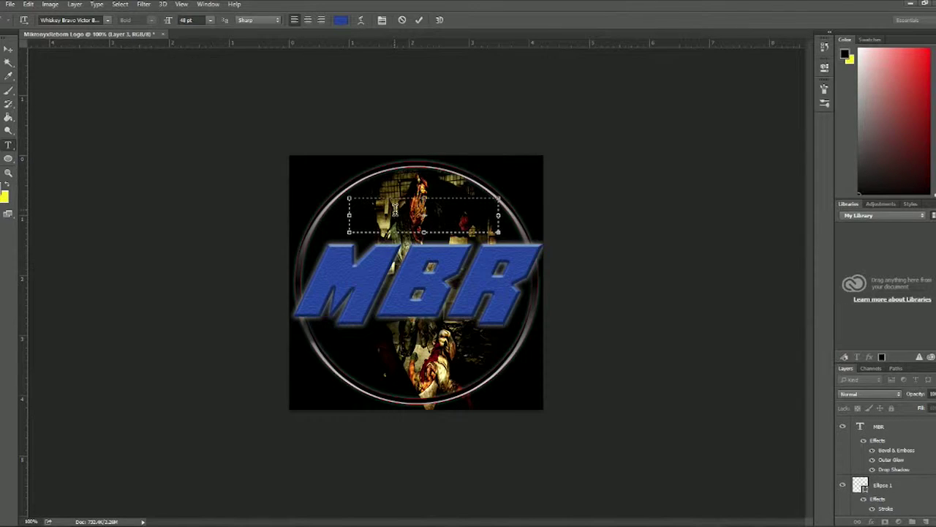
pyautogui.click(210, 20)
pyautogui.click(210, 100)
pyautogui.write('Mikronyx')
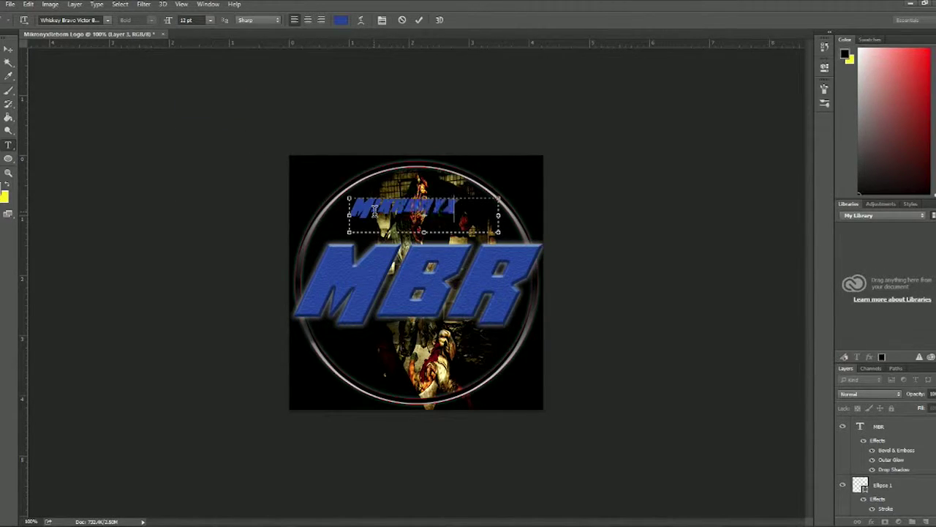
pyautogui.click(501, 235)
# - Enlarge the Mikronyx caption to 18 pt
pyautogui.click(904, 506)
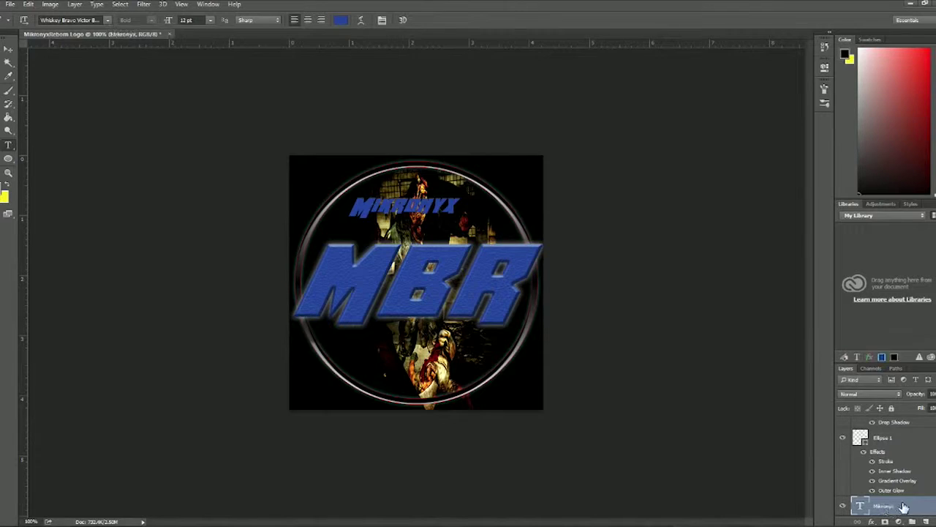
pyautogui.doubleClick(861, 506)
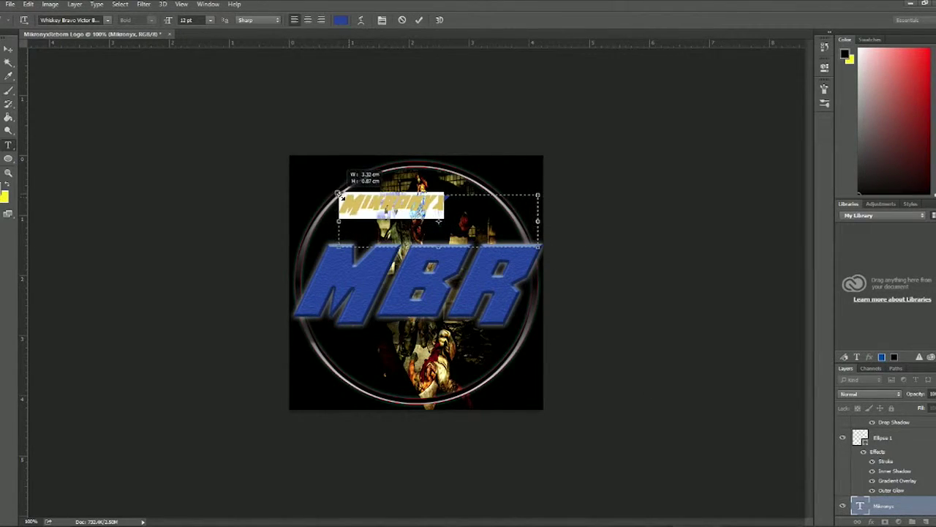
pyautogui.click(210, 20)
pyautogui.click(216, 138)
pyautogui.moveTo(542, 251); pyautogui.dragTo(531, 218)
# - Move the Mikronyx layer to the top and lower the caption toward MBR
pyautogui.moveTo(865, 437); pyautogui.dragTo(891, 423)
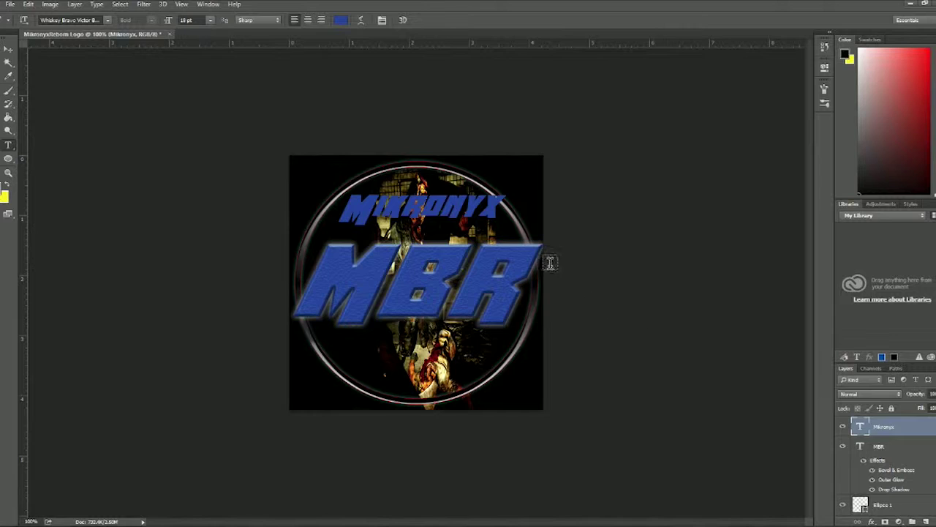
pyautogui.press('v')
pyautogui.moveTo(393, 210); pyautogui.dragTo(393, 224)
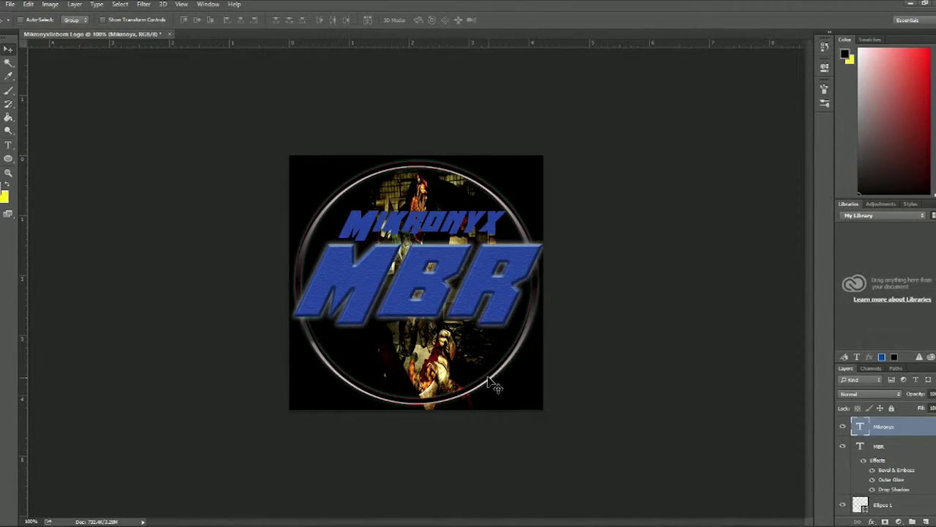
# - Add a 'Reborn' caption in a narrowed text box just below MBR
pyautogui.press('t')
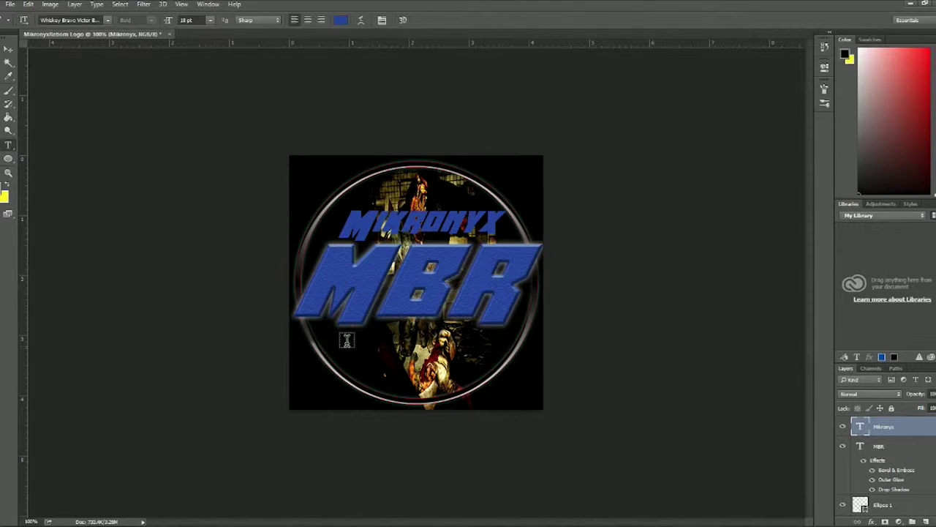
pyautogui.moveTo(345, 341); pyautogui.dragTo(497, 373)
pyautogui.write('Reborn')
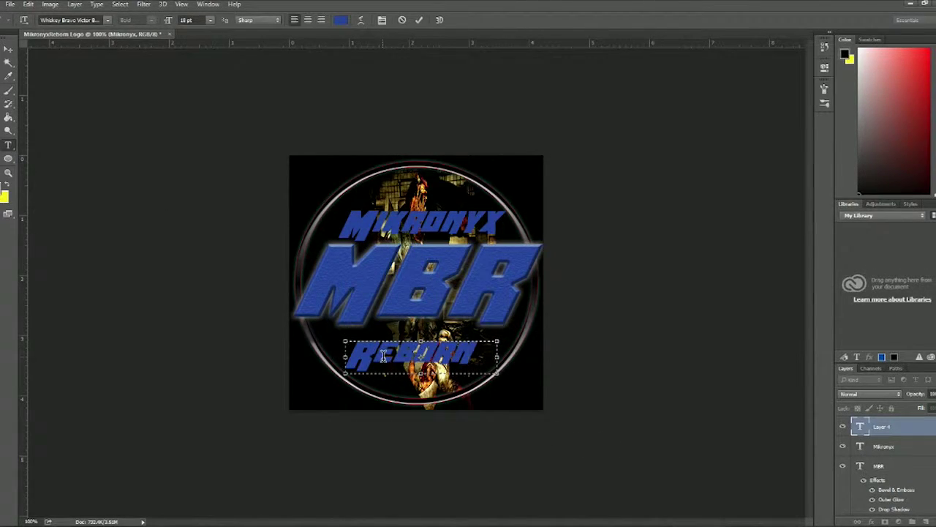
pyautogui.moveTo(505, 373); pyautogui.dragTo(488, 373)
pyautogui.moveTo(417, 372); pyautogui.dragTo(418, 371)
pyautogui.click(9, 49)
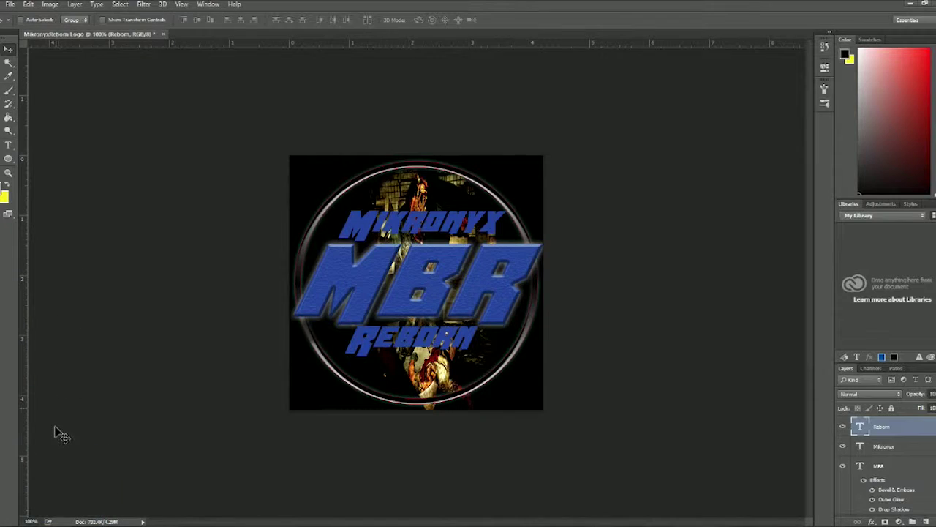
# - Retype the large lettering from 'MBR' to 'MRB'
pyautogui.doubleClick(860, 466)
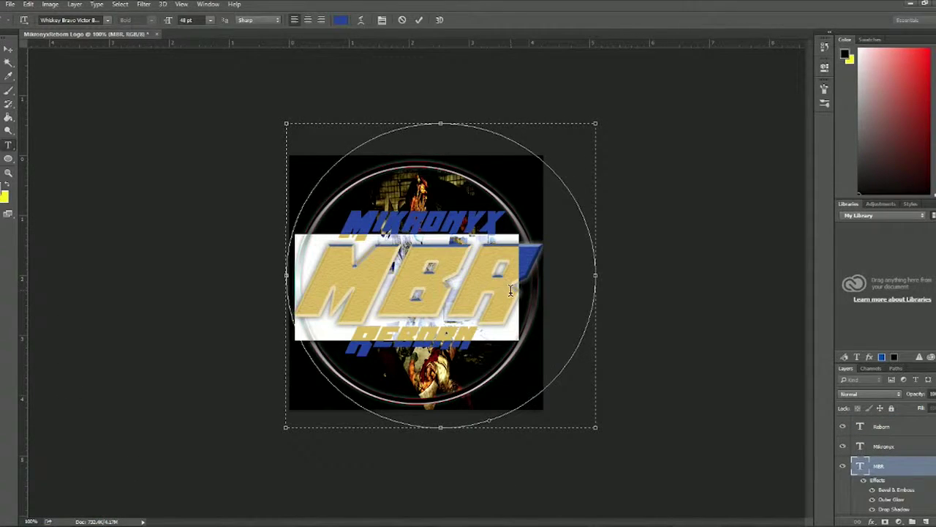
pyautogui.write('MB')
pyautogui.press('BackSpace')
pyautogui.write('RB')
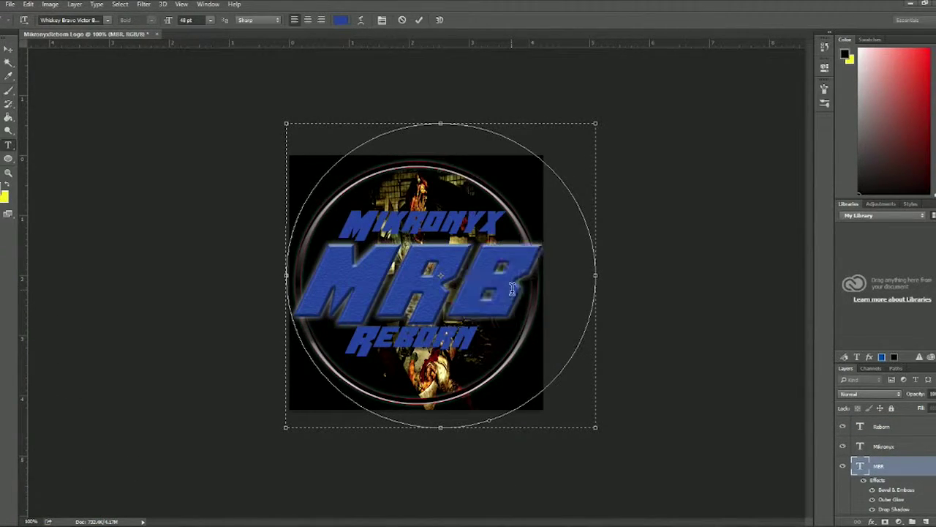
pyautogui.hotkey('ctrl', 'Return')
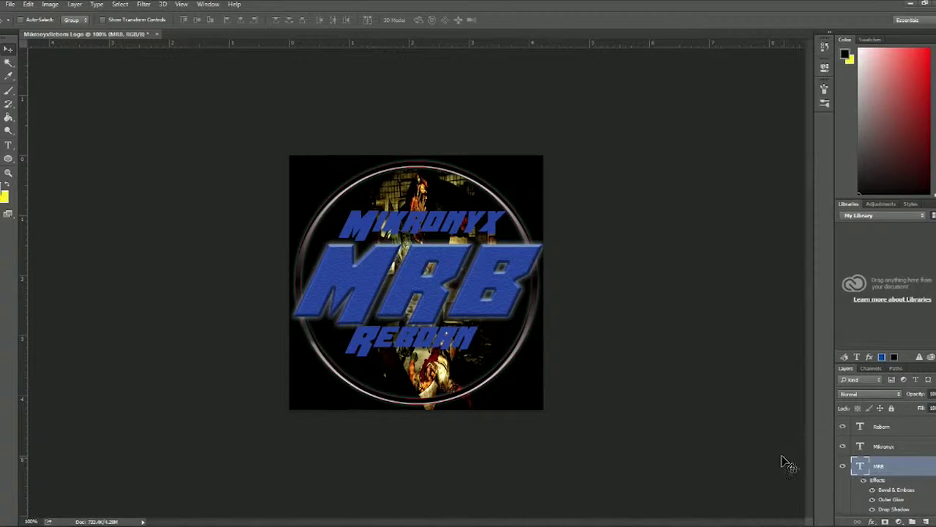
# - Shift the Mikronyx caption slightly right and down above MRB
pyautogui.click(883, 446)
pyautogui.moveTo(417, 236); pyautogui.dragTo(421, 236)
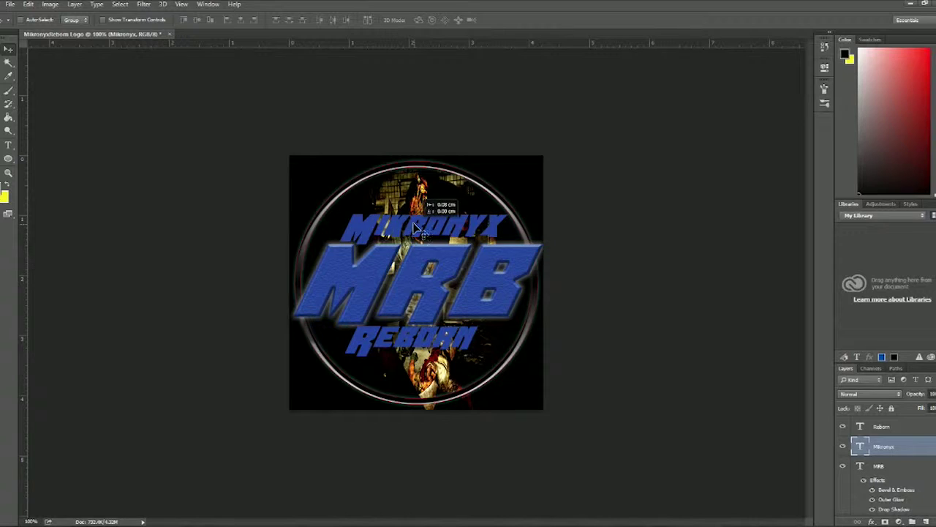
pyautogui.keyDown('ctrl'); pyautogui.click(421, 340); pyautogui.keyUp('ctrl')
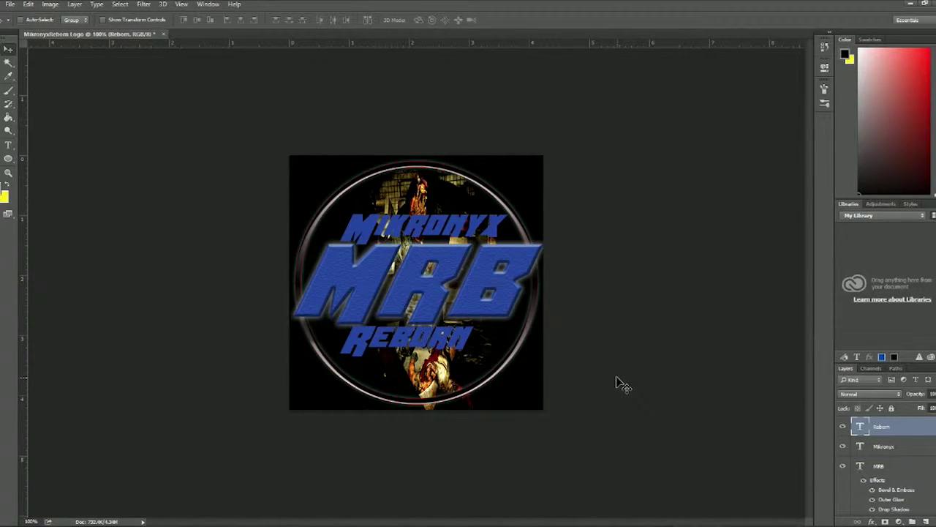